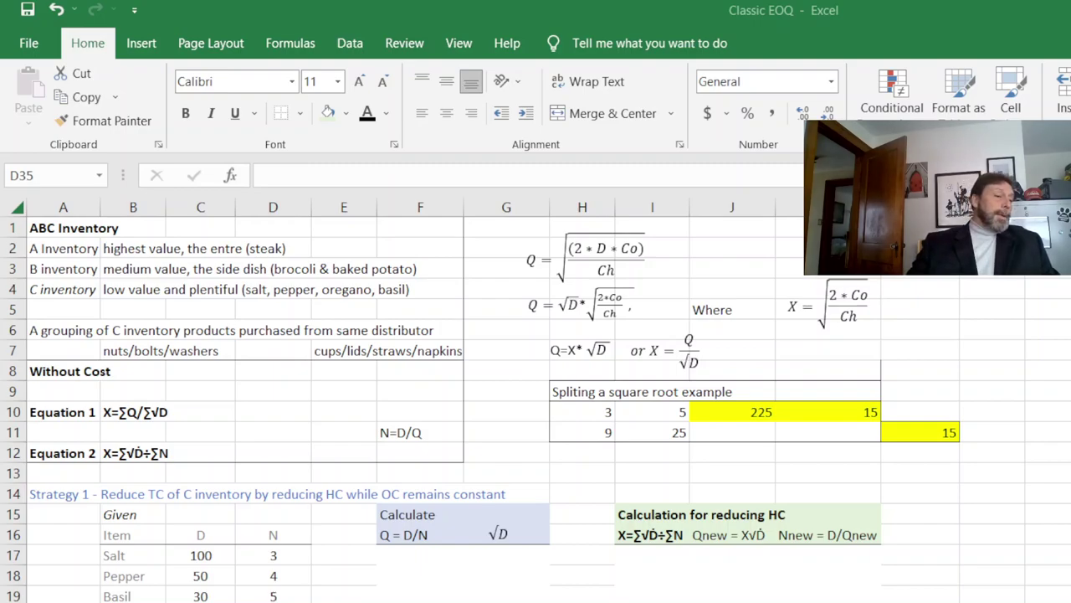
# Step: Walk through the A, B and C inventory rows with the steak and side-dish examples
pyautogui.hotkey('alt', 'Tab')
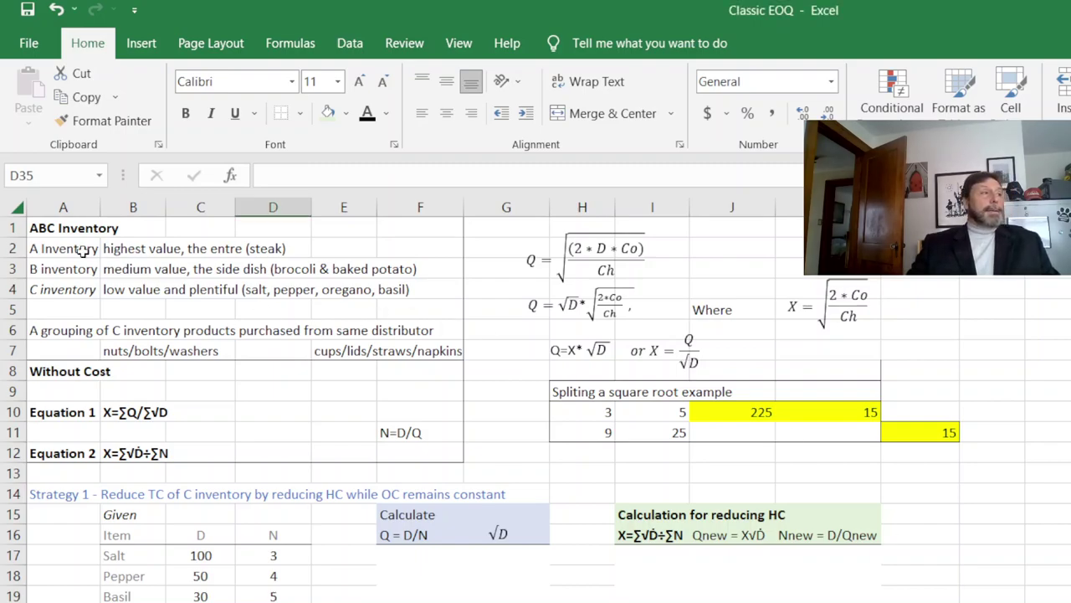
pyautogui.moveTo(53, 231); pyautogui.dragTo(436, 283)
pyautogui.click(56, 242)
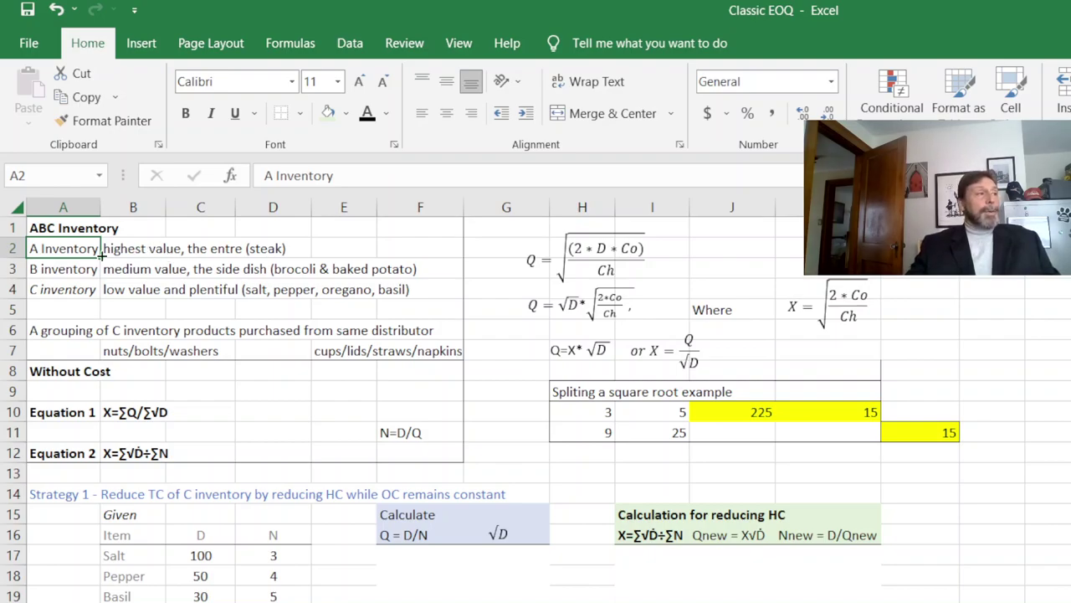
pyautogui.click(65, 272)
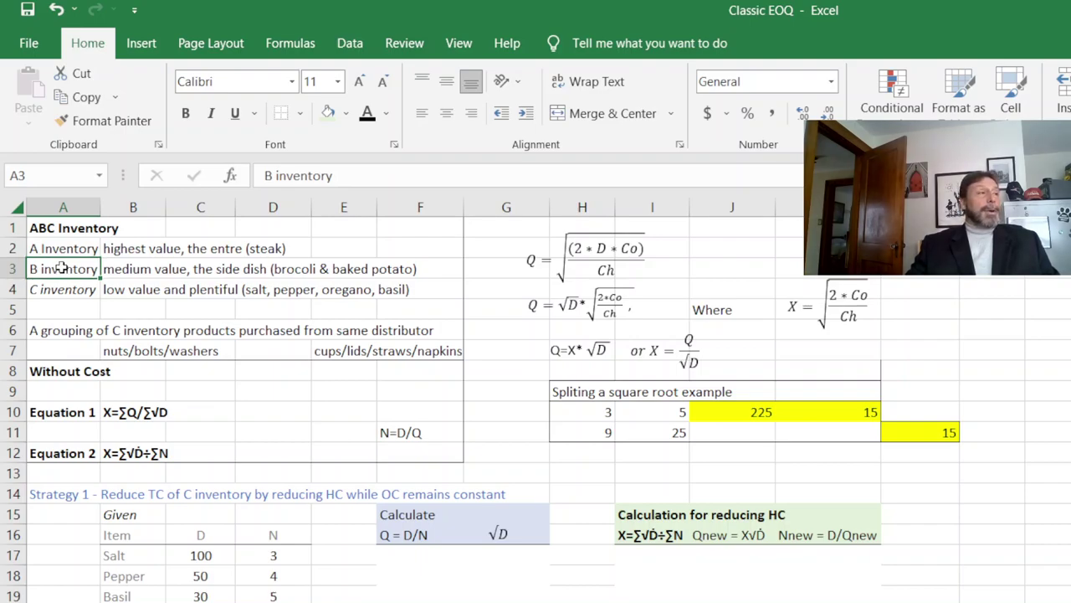
pyautogui.click(267, 247)
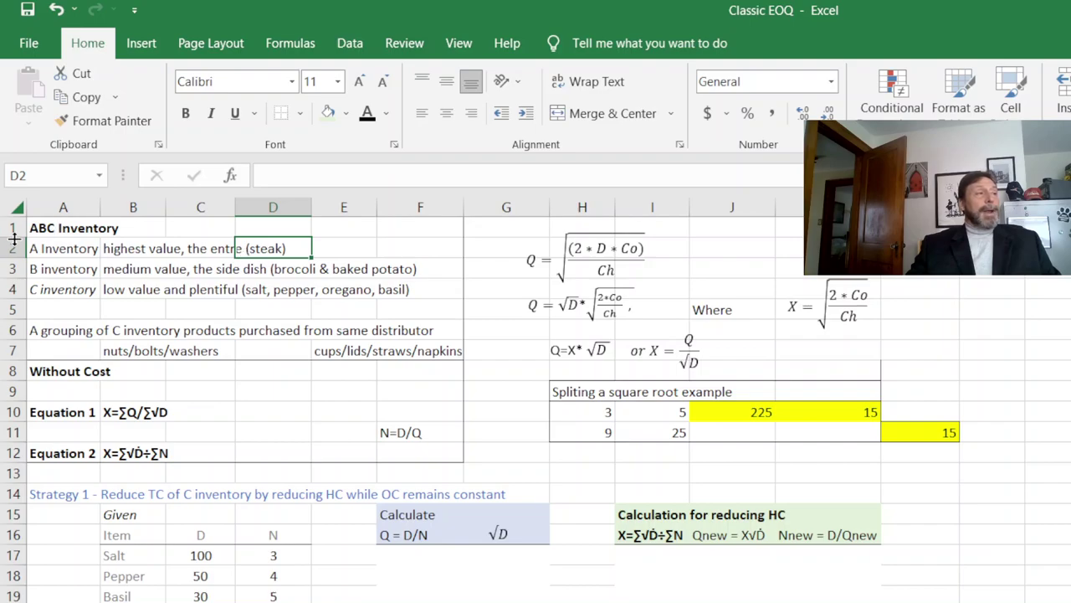
pyautogui.click(285, 268)
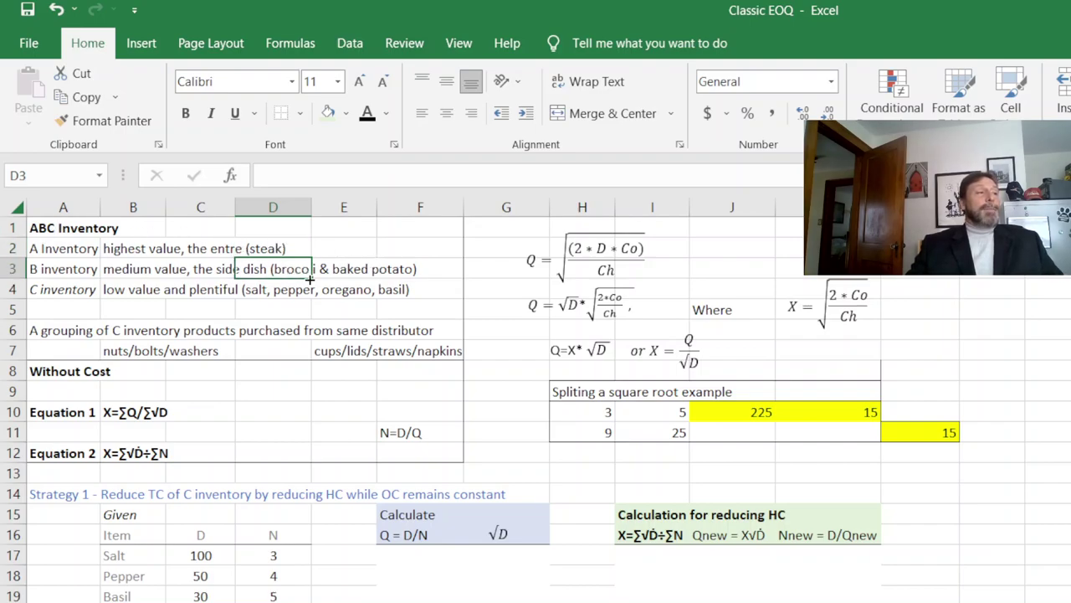
pyautogui.moveTo(314, 281); pyautogui.dragTo(419, 281)
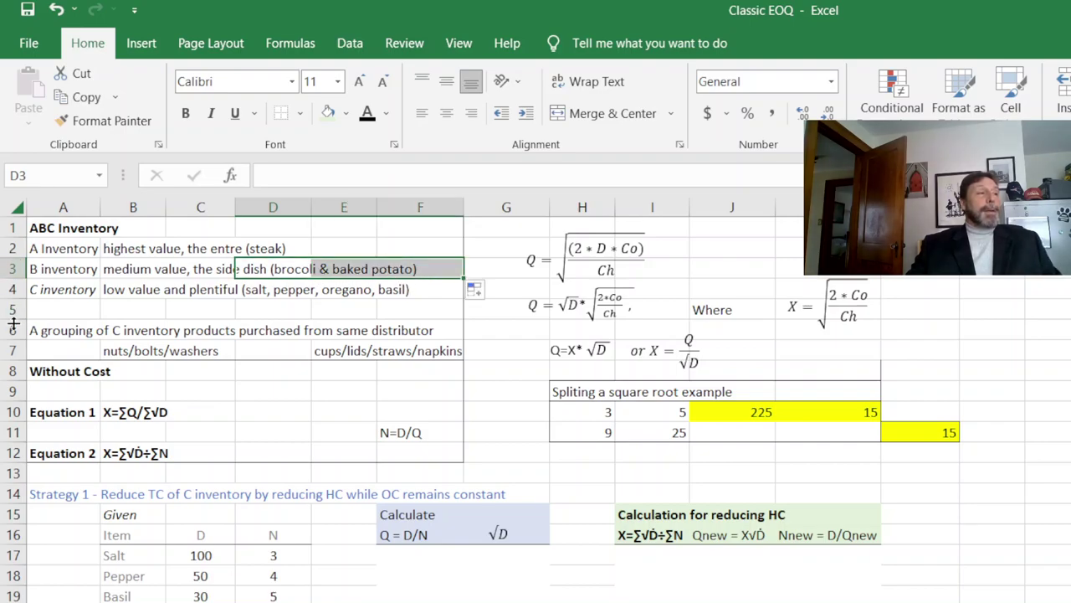
pyautogui.click(54, 286)
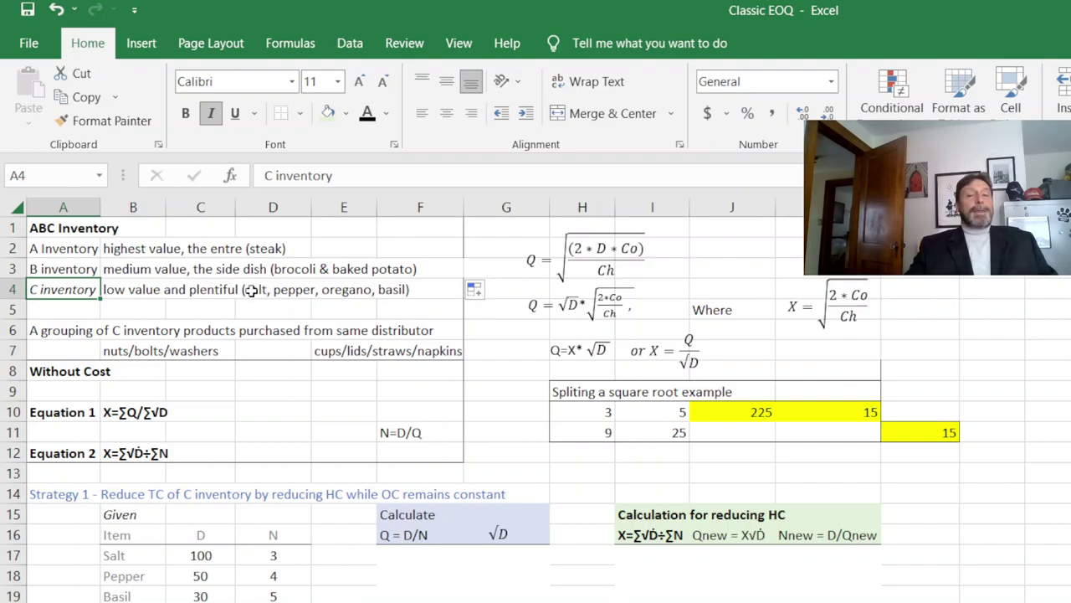
# Step: Highlight the C-inventory grouping sentence and its nuts/bolts and cups/lids/straws examples
pyautogui.click(58, 330)
pyautogui.moveTo(101, 331); pyautogui.dragTo(397, 331)
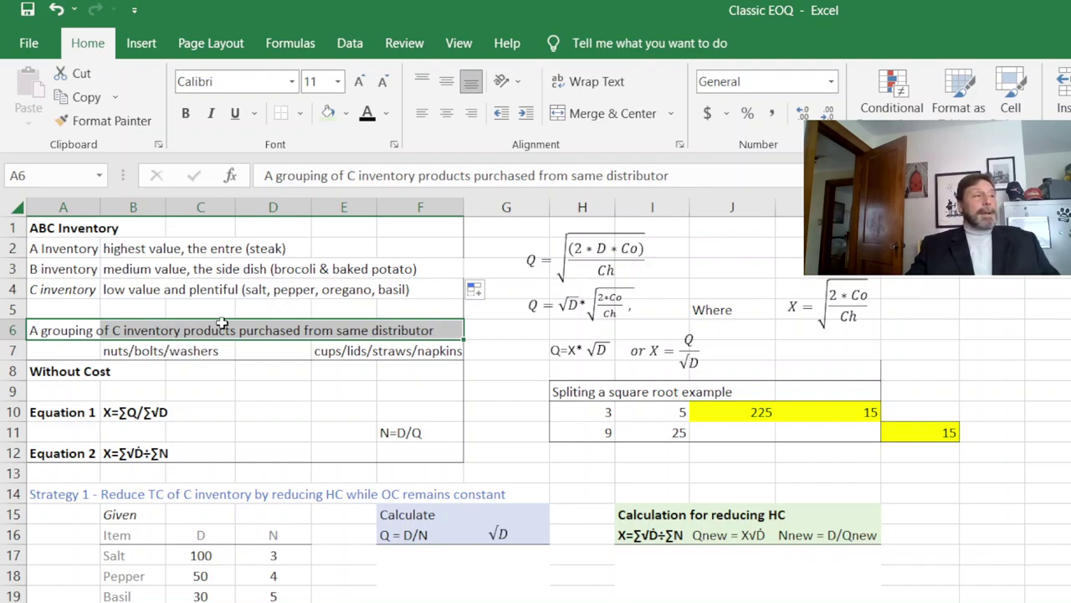
pyautogui.moveTo(132, 350); pyautogui.dragTo(181, 350)
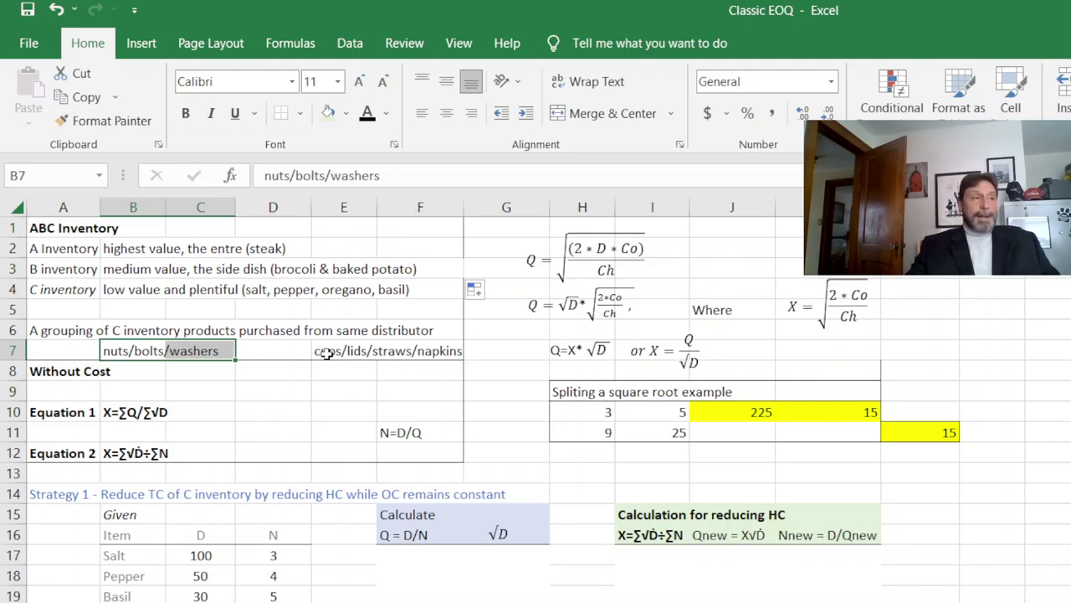
pyautogui.moveTo(332, 351); pyautogui.dragTo(385, 352)
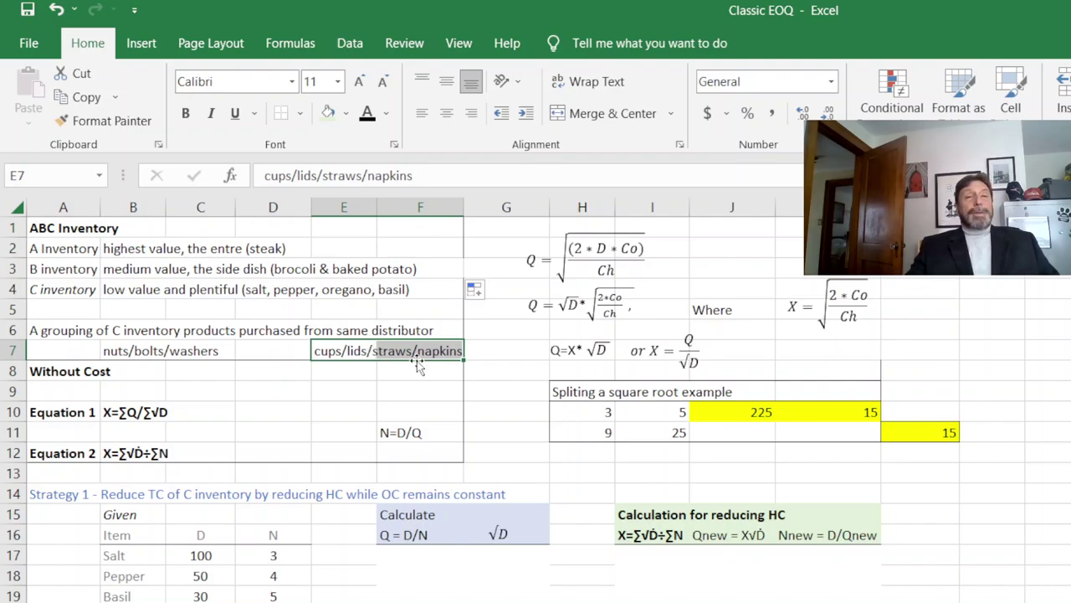
pyautogui.click(293, 352)
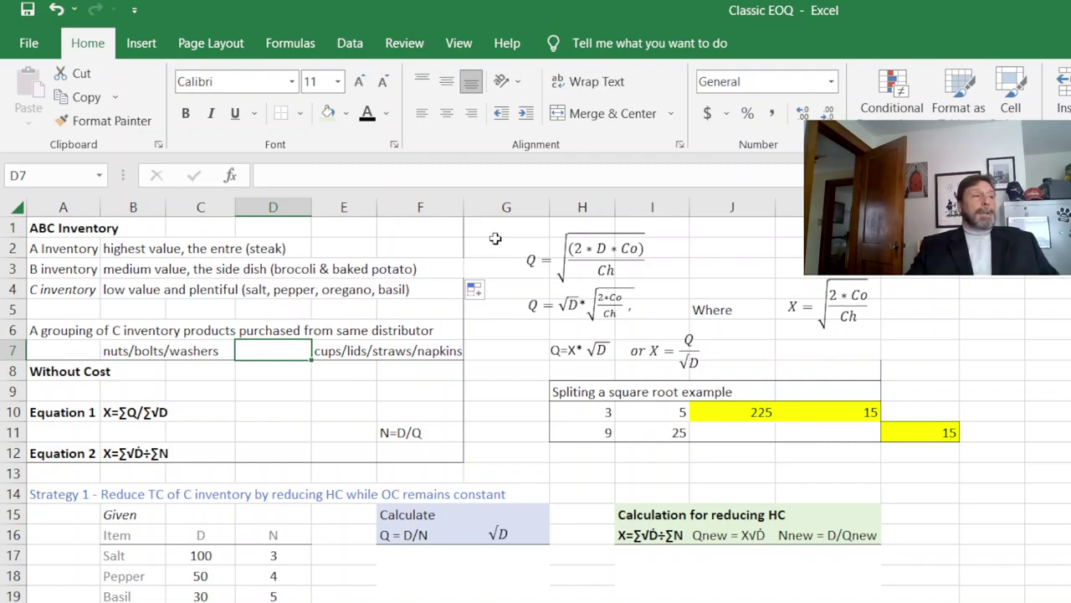
# Step: Highlight the basic EOQ square-root equation and inspect the formulas behind 225 and 15
pyautogui.moveTo(498, 227); pyautogui.dragTo(657, 277)
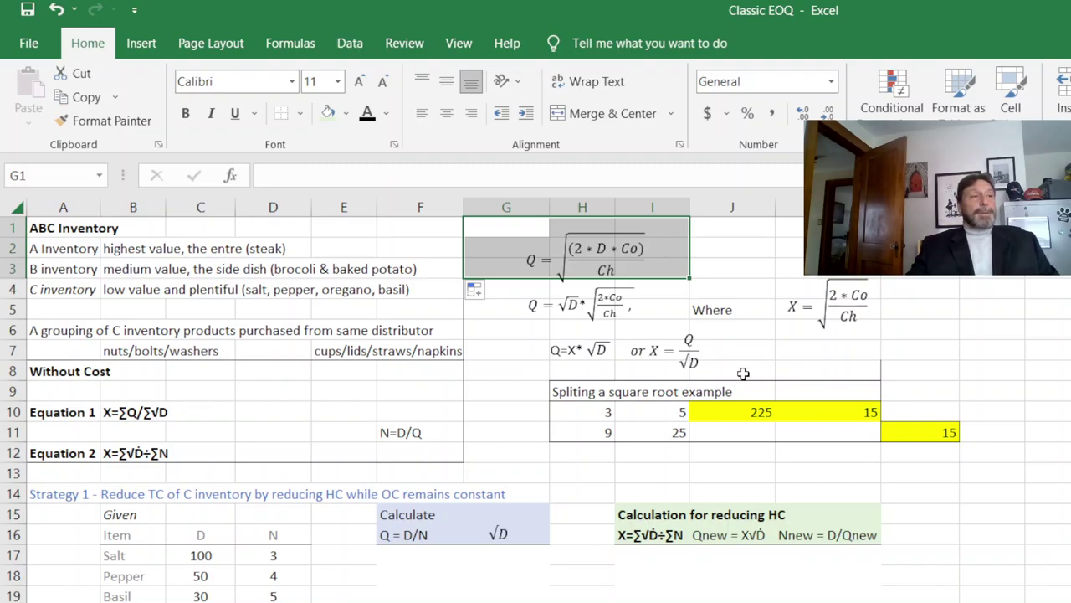
pyautogui.click(743, 412)
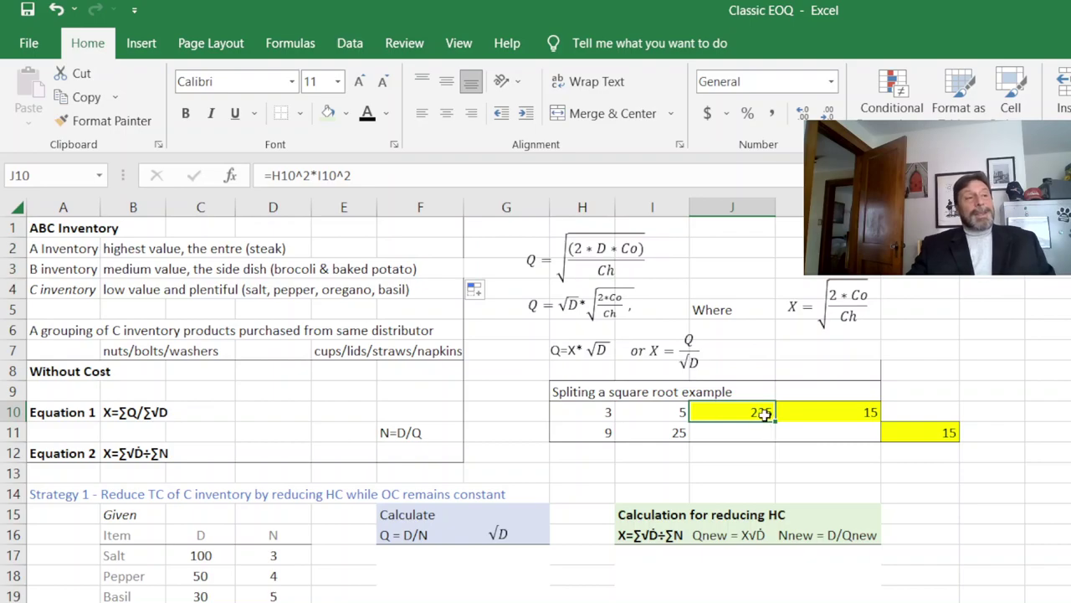
pyautogui.doubleClick(757, 412)
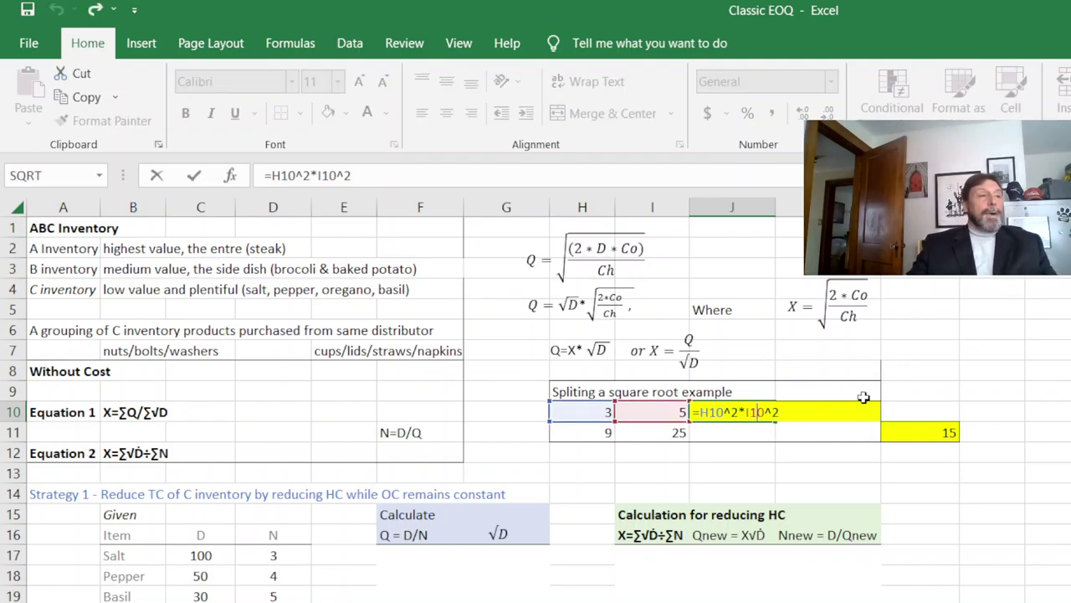
pyautogui.hotkey('ctrl', 'Return')
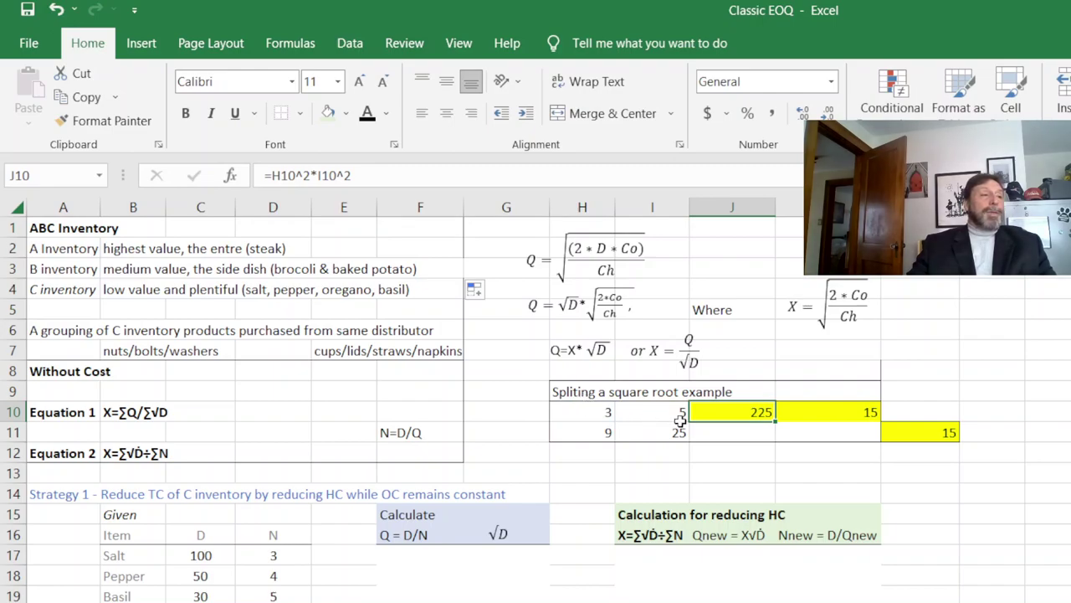
pyautogui.click(852, 412)
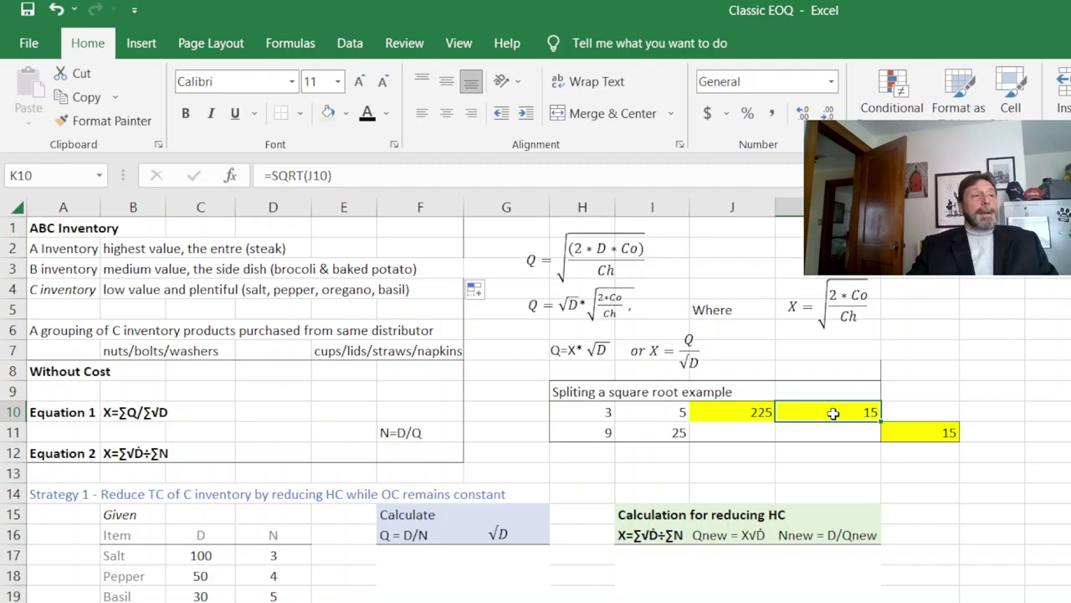
pyautogui.doubleClick(833, 413)
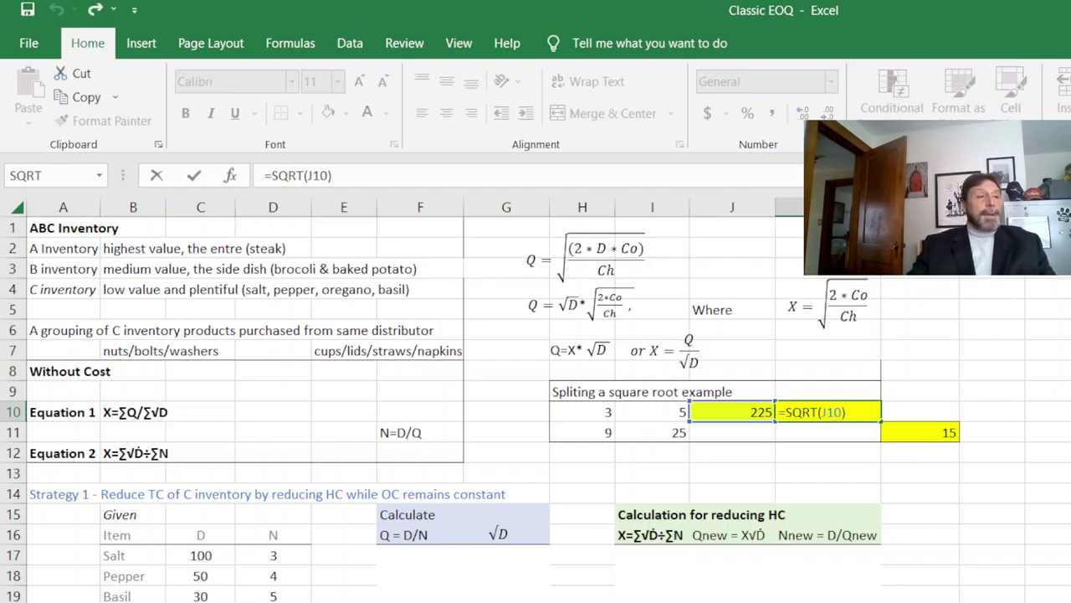
pyautogui.hotkey('ctrl', 'Return')
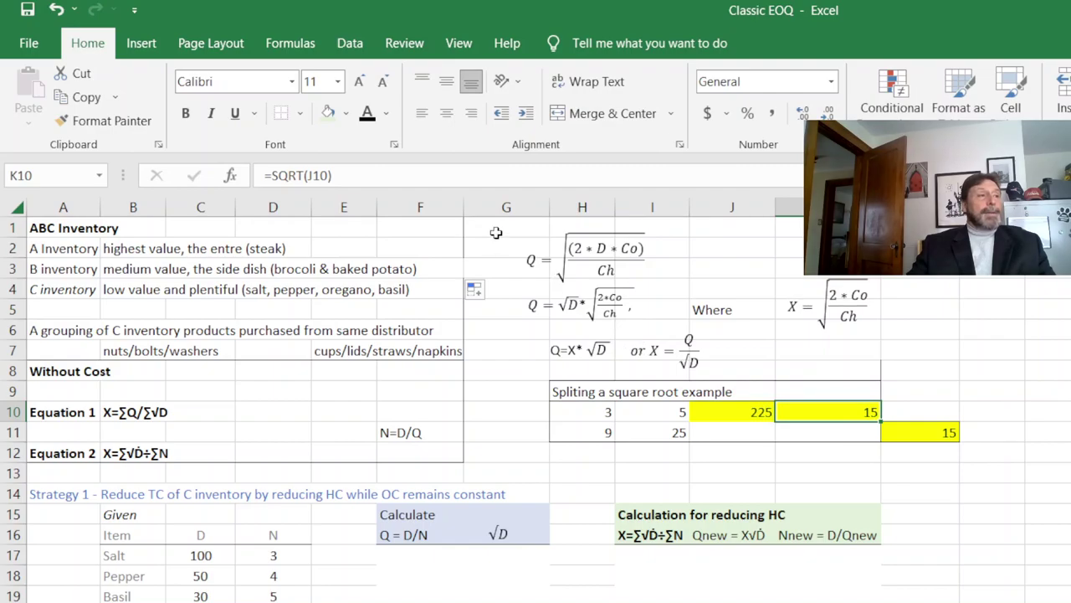
# Step: Highlight the split square-root equation and inspect the formula behind the yellow 15
pyautogui.moveTo(497, 228); pyautogui.dragTo(655, 266)
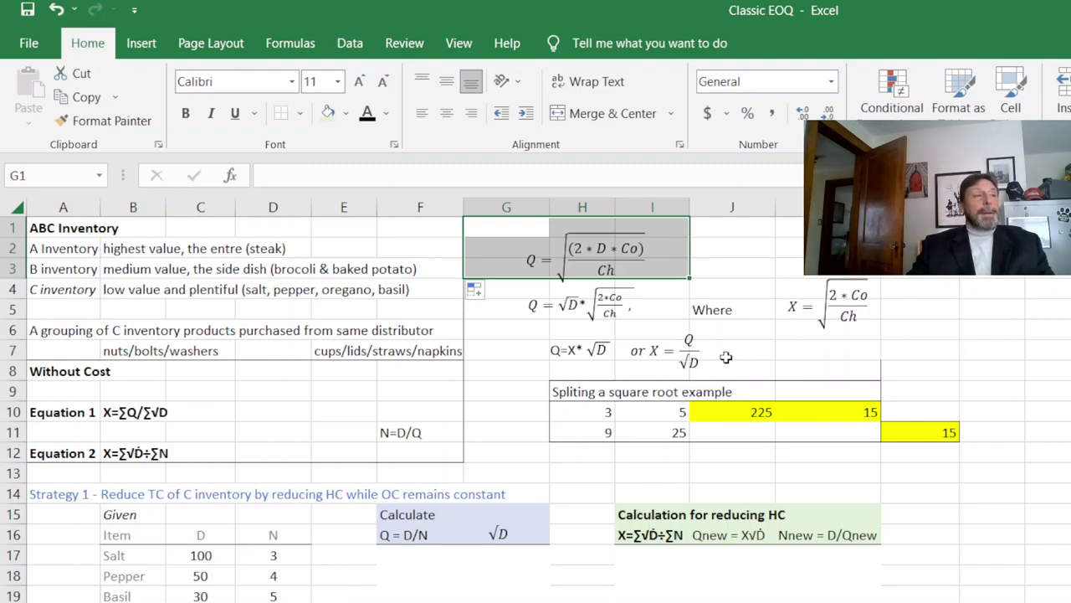
pyautogui.click(501, 286)
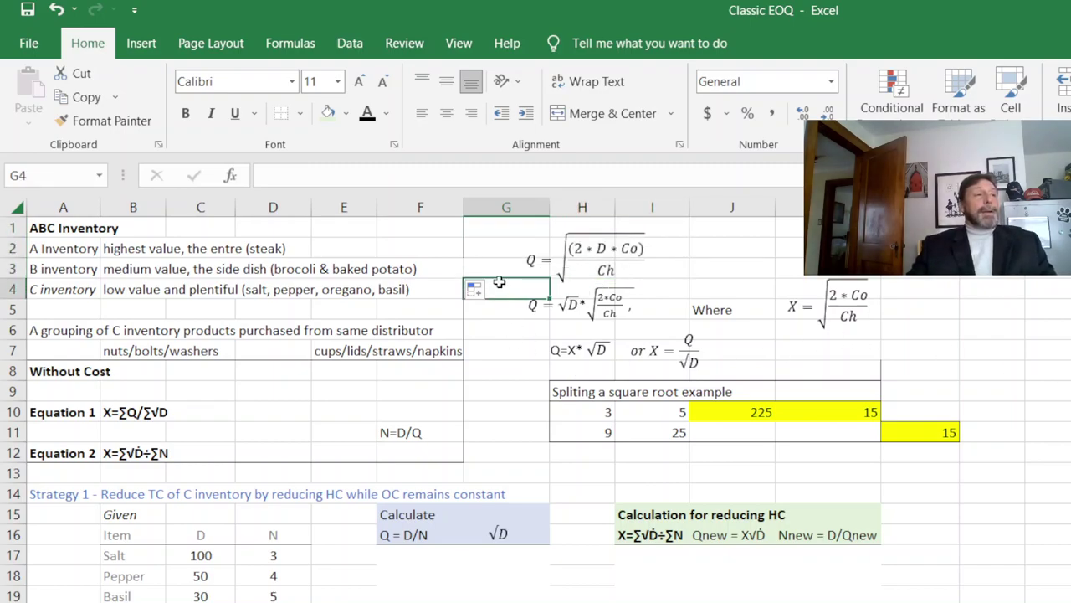
pyautogui.moveTo(499, 282); pyautogui.dragTo(643, 318)
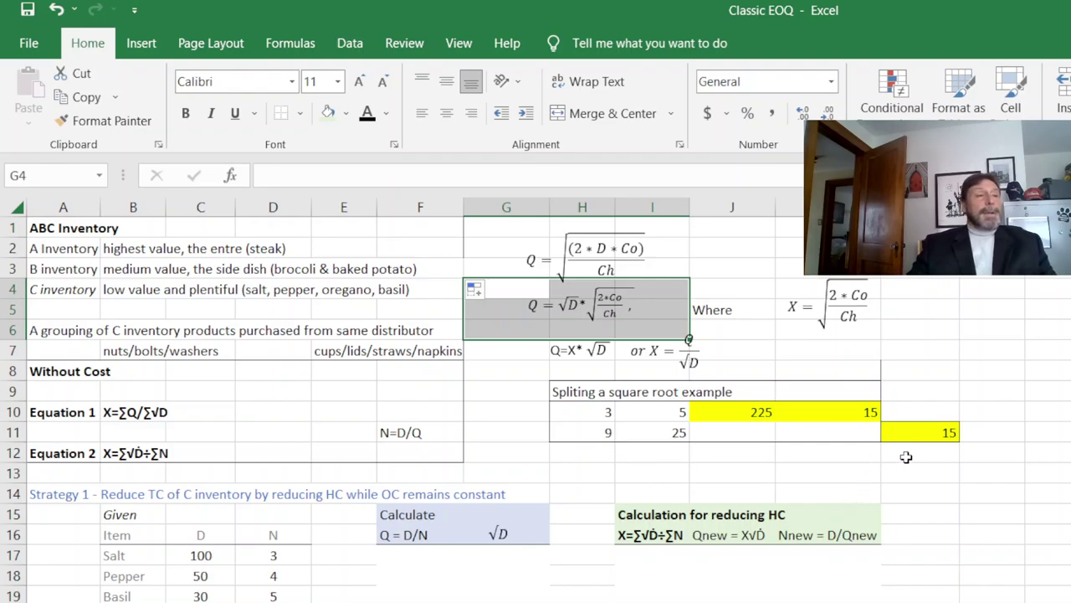
pyautogui.click(933, 434)
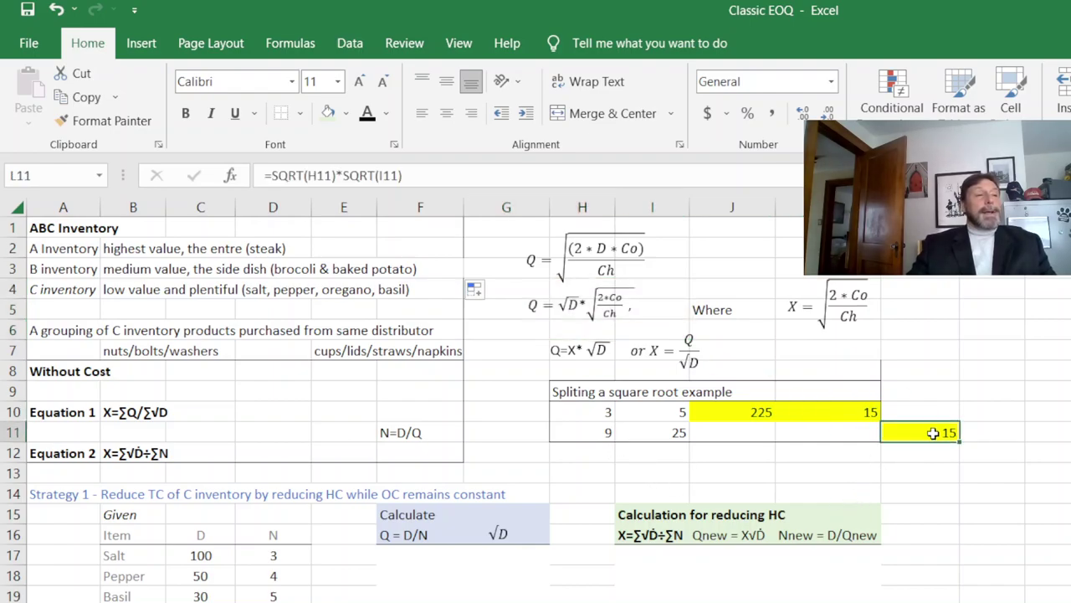
pyautogui.doubleClick(933, 434)
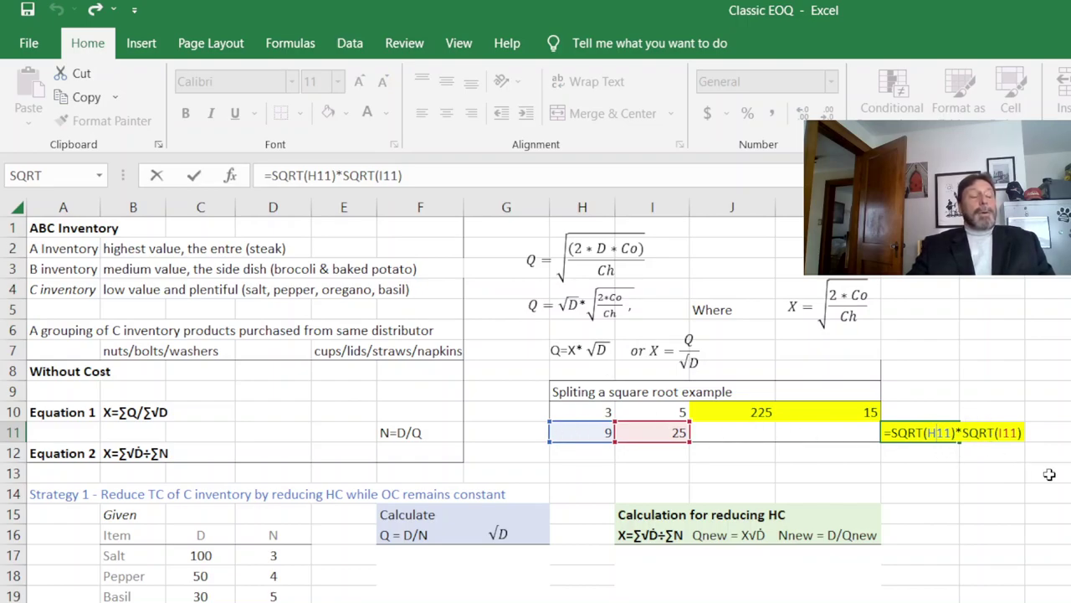
pyautogui.press('Escape')
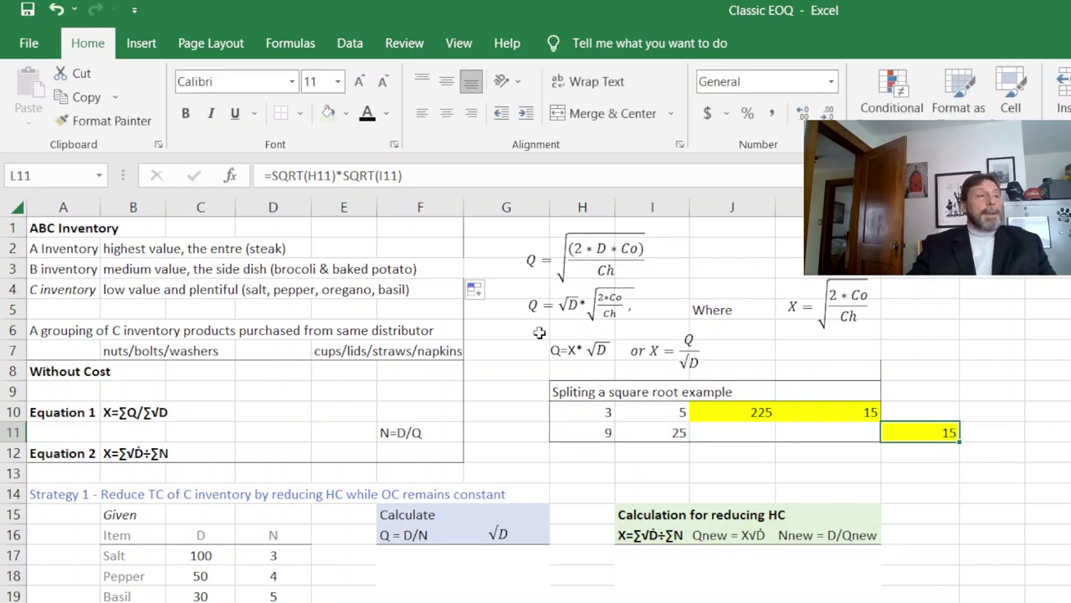
pyautogui.click(531, 299)
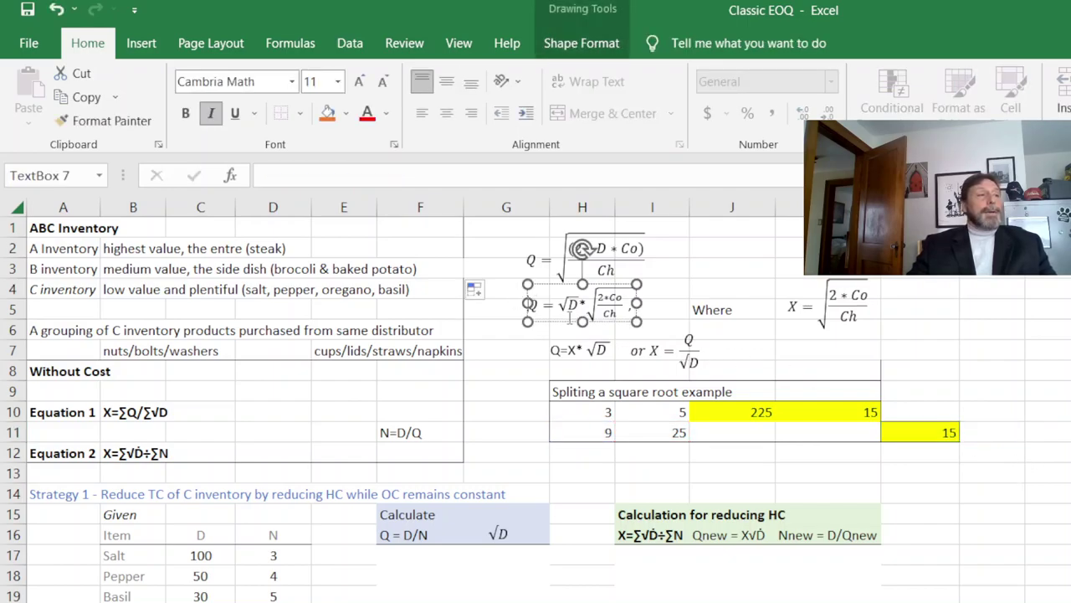
pyautogui.press('Escape')
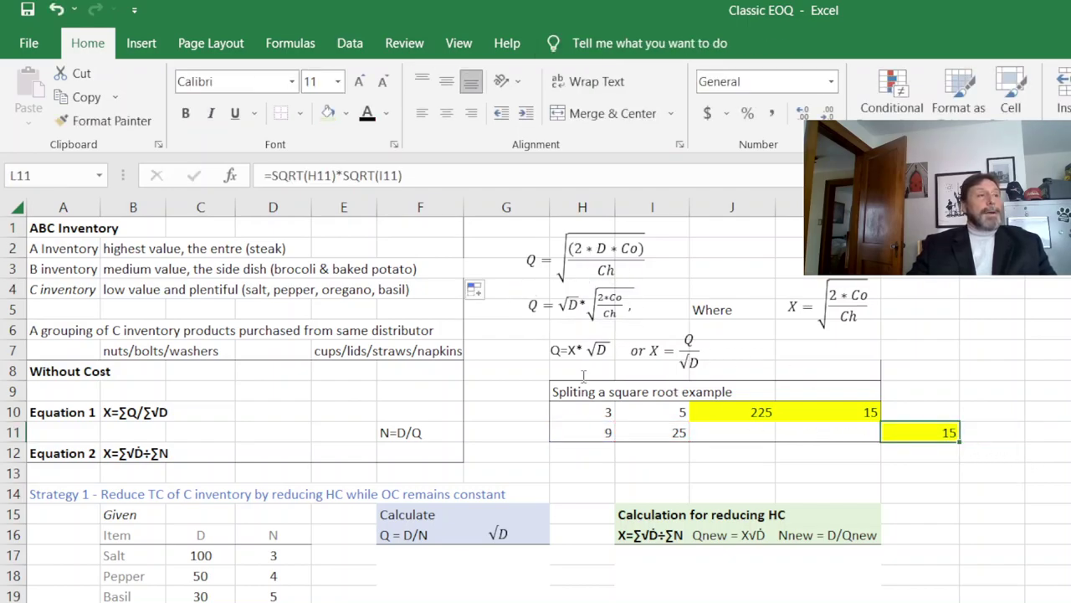
pyautogui.click(524, 383)
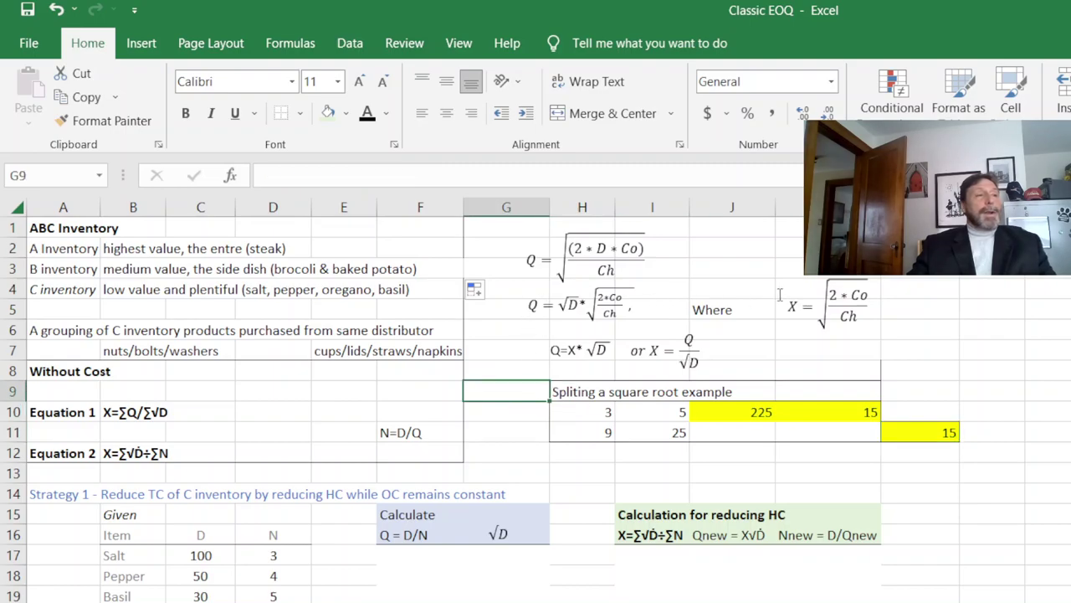
# Step: Highlight the definition of X, the Q = X√D formula, and Equations 1 and 2
pyautogui.moveTo(724, 288); pyautogui.dragTo(845, 325)
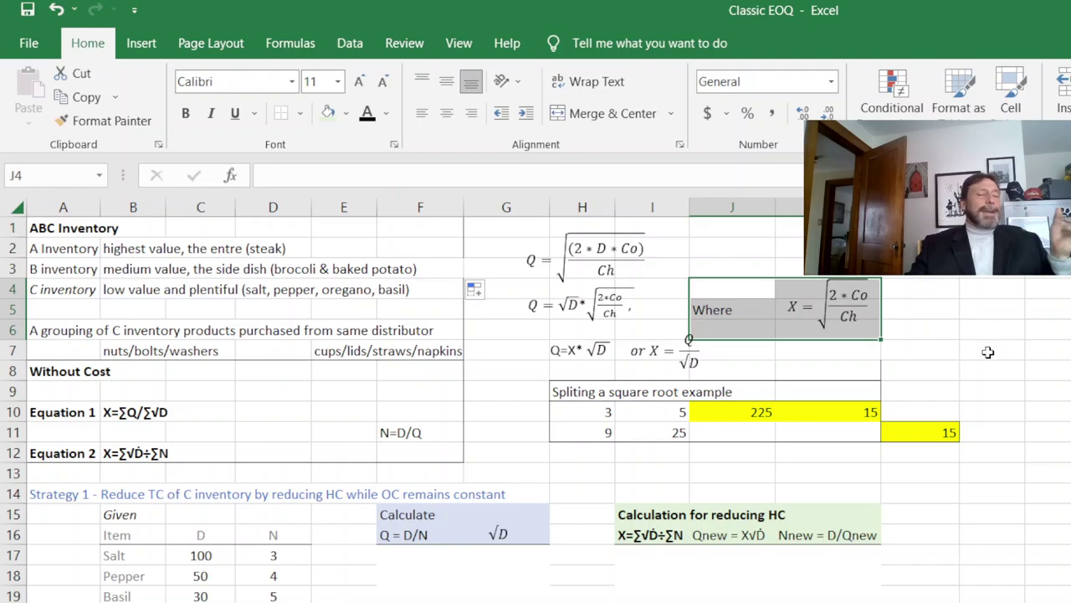
pyautogui.click(512, 349)
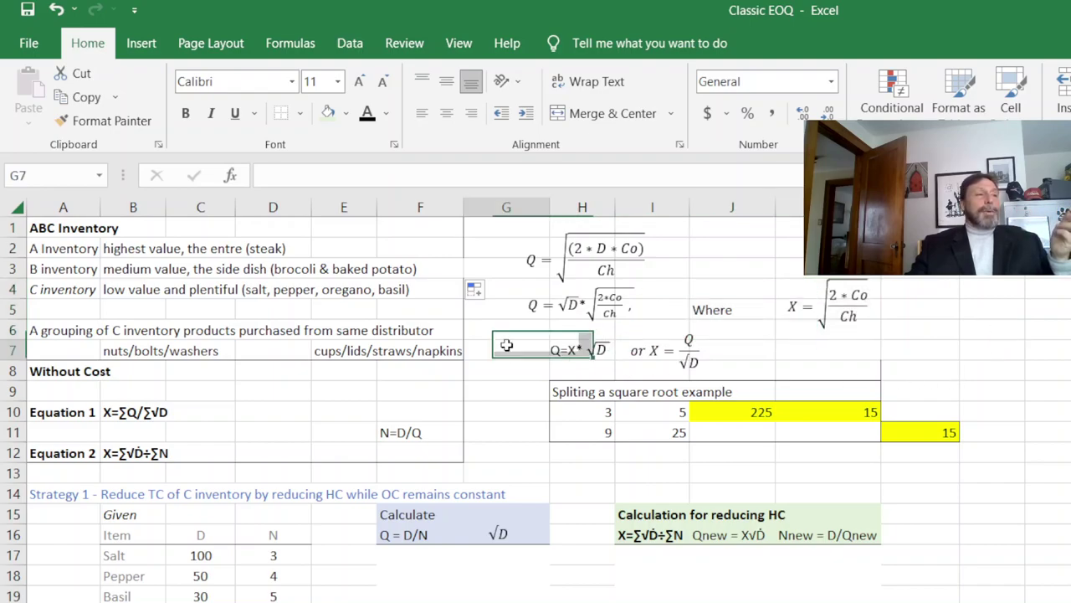
pyautogui.moveTo(510, 348); pyautogui.dragTo(729, 365)
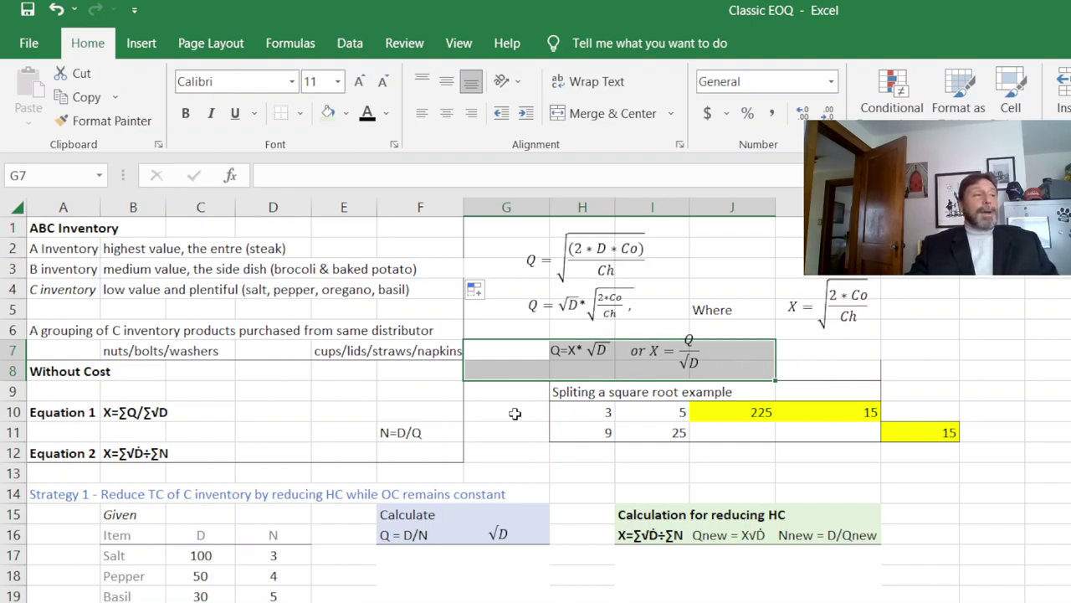
pyautogui.click(270, 395)
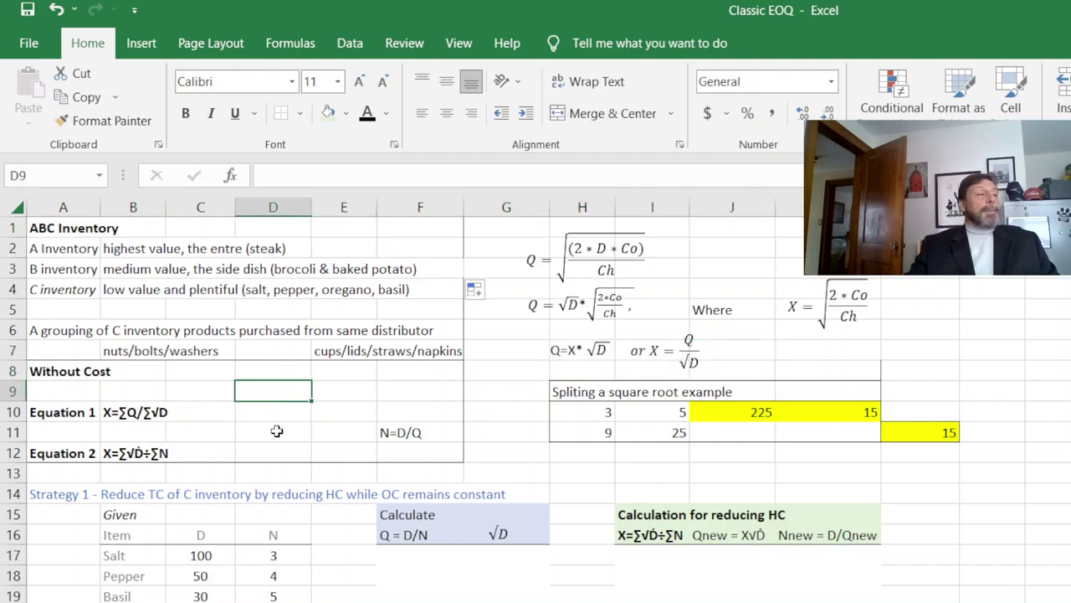
pyautogui.moveTo(48, 411); pyautogui.dragTo(206, 411)
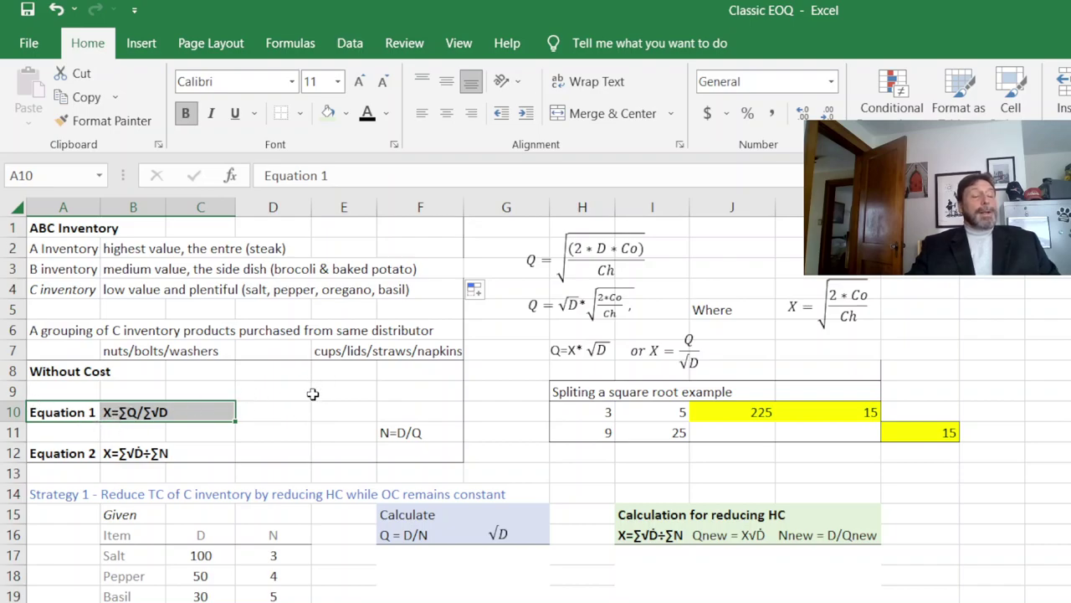
pyautogui.click(309, 452)
pyautogui.moveTo(39, 453); pyautogui.dragTo(142, 455)
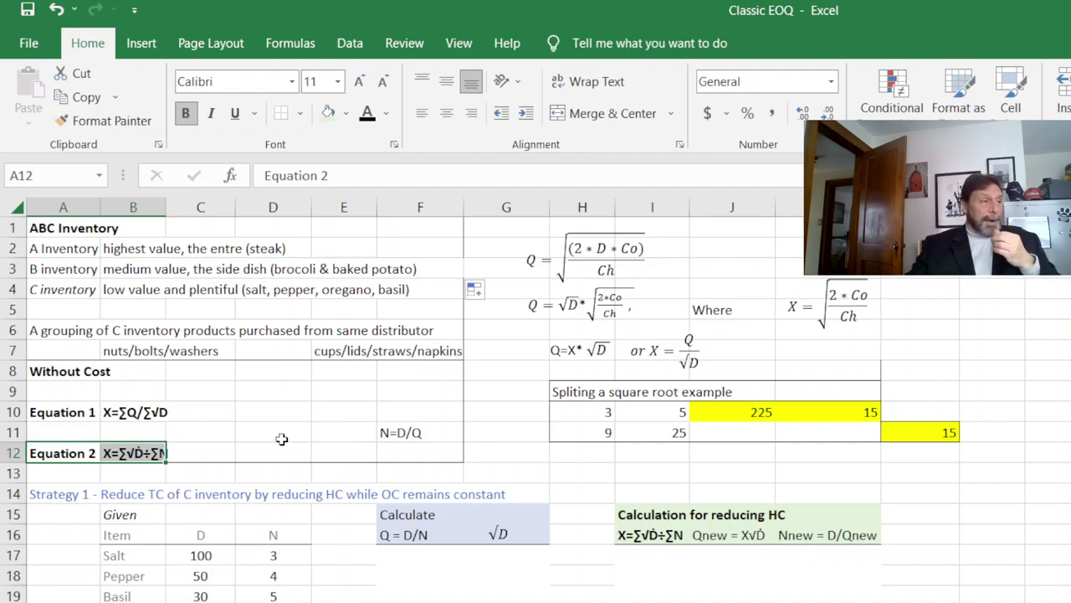
# Step: Point out the Strategy 1 heading and highlight its Given table
pyautogui.scroll(-4, 291, 433)
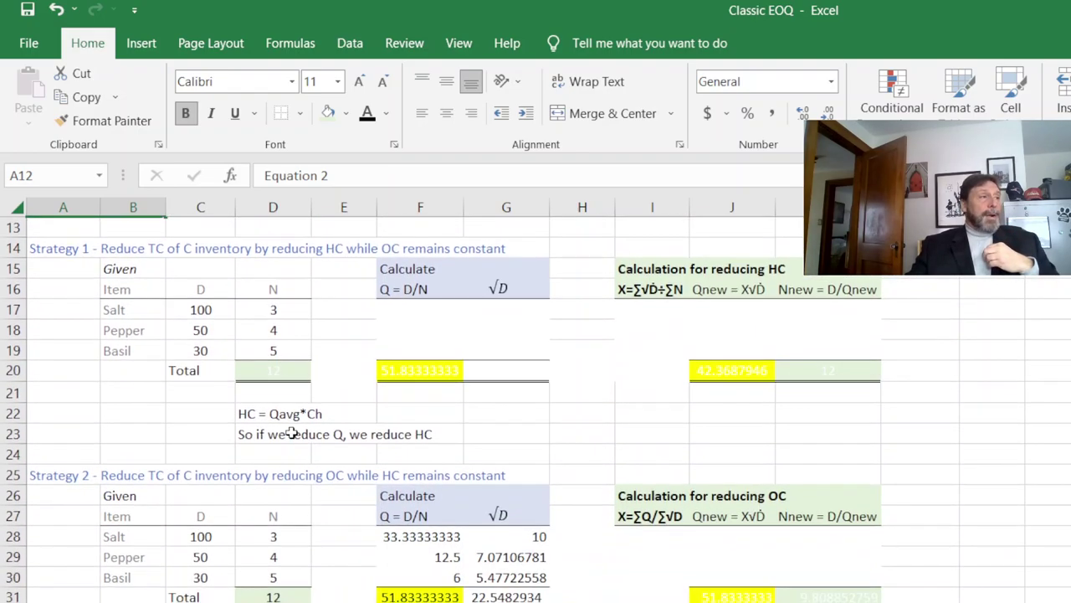
pyautogui.click(66, 248)
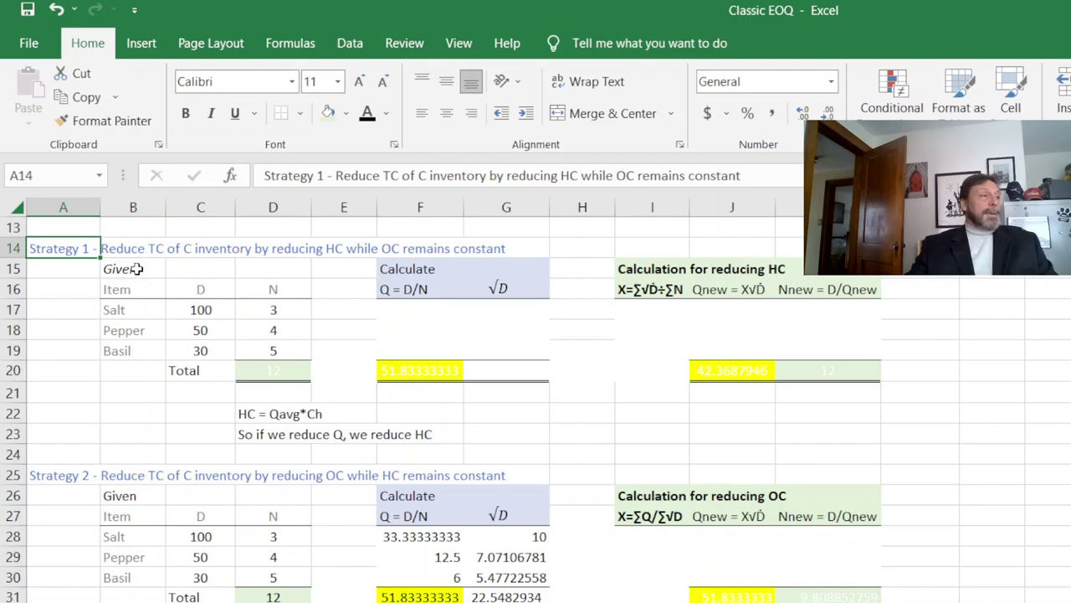
pyautogui.moveTo(137, 268); pyautogui.dragTo(257, 369)
pyautogui.scroll(2, 612, 335)
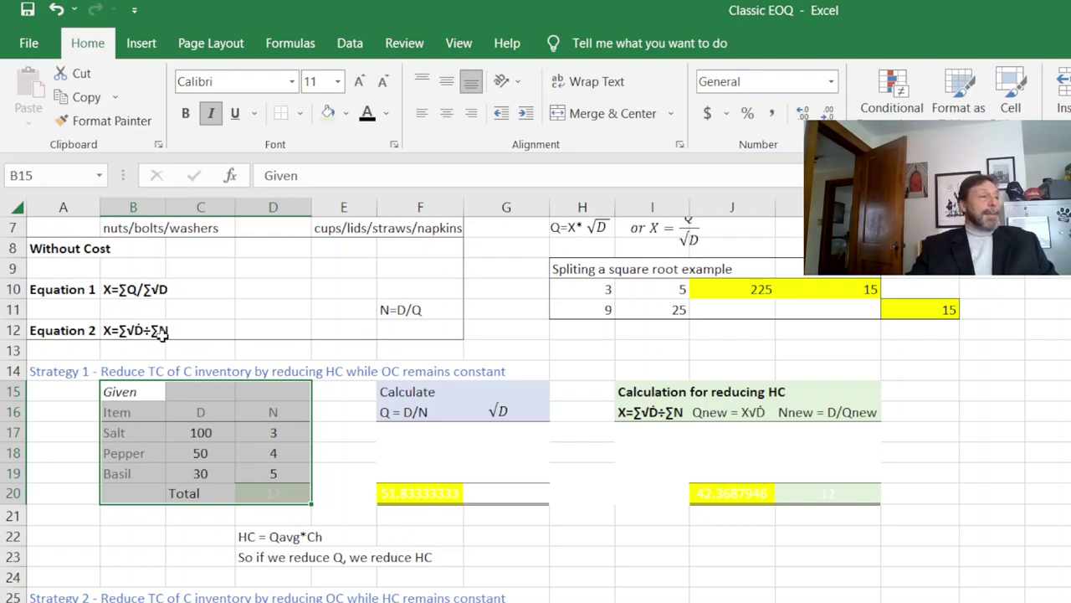
pyautogui.click(194, 536)
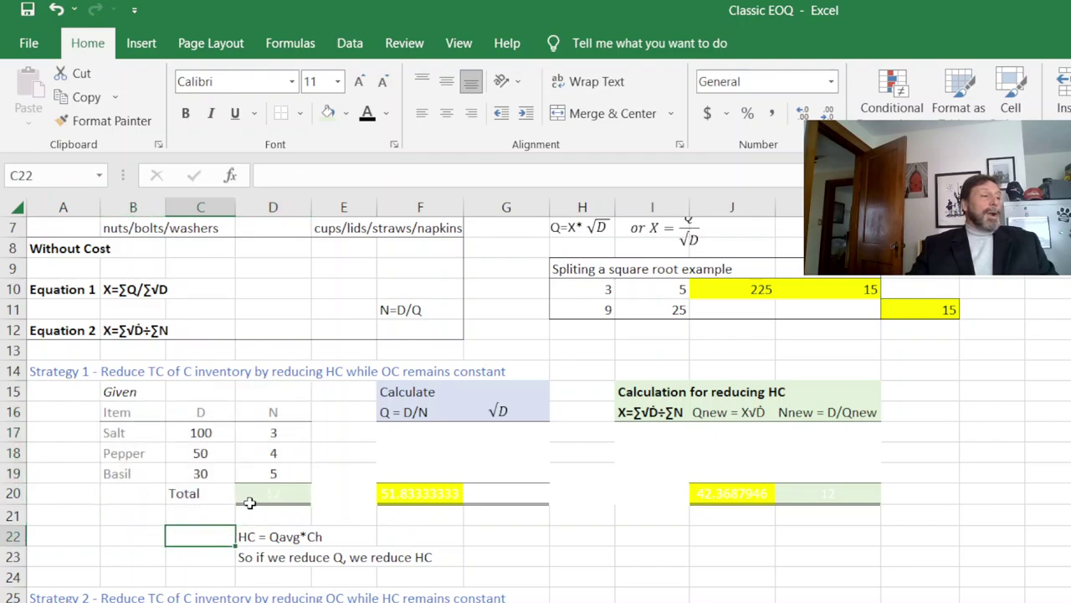
# Step: Make the N total of 12 in D20 black and check its =D17+D18+D19 formula
pyautogui.click(260, 494)
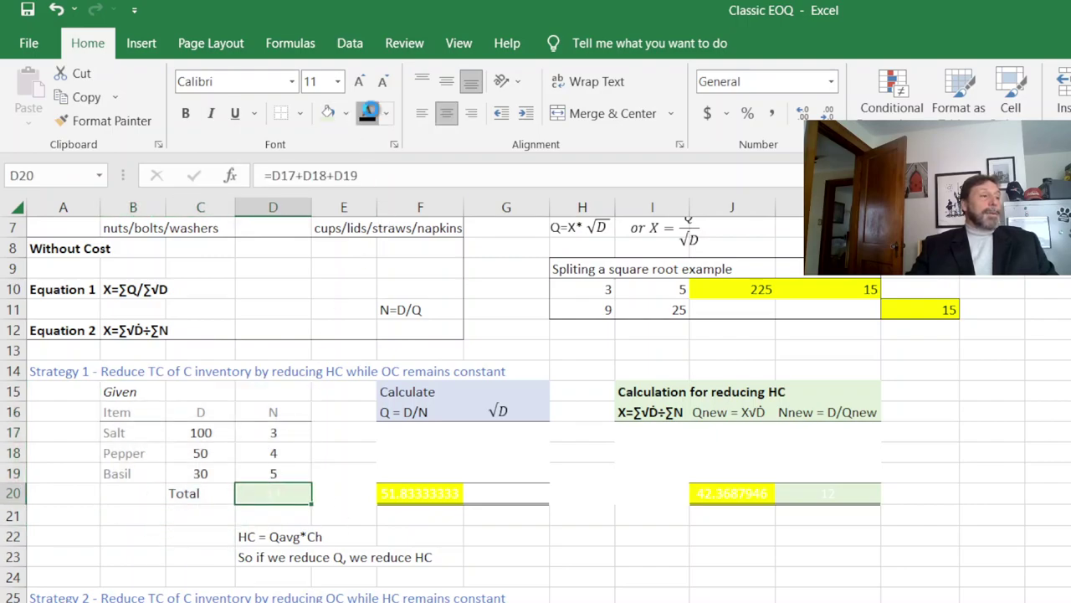
pyautogui.click(368, 113)
pyautogui.doubleClick(289, 492)
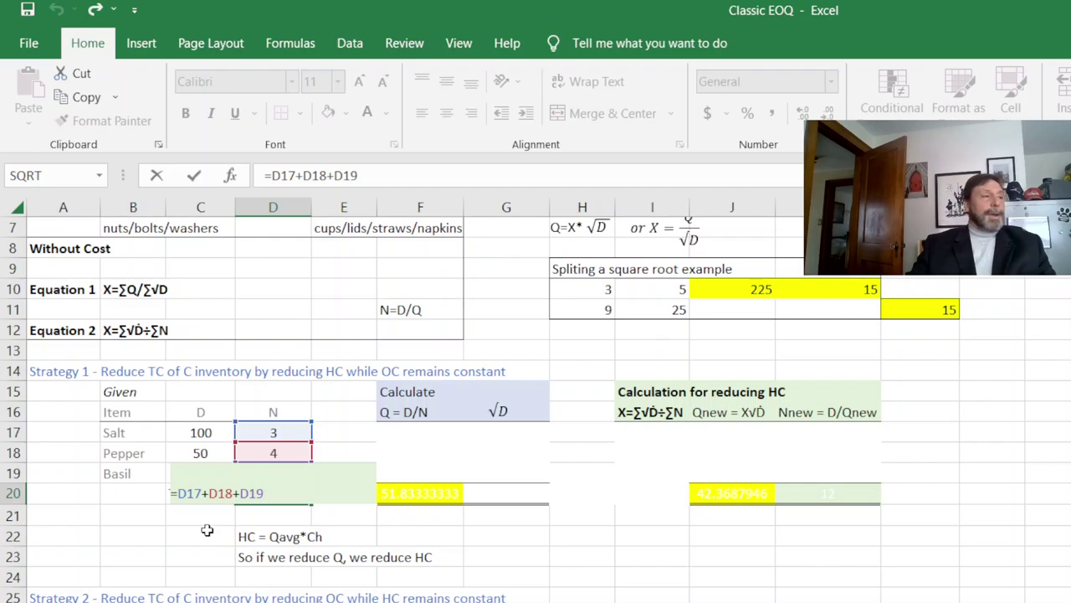
pyautogui.hotkey('ctrl', 'Return')
# Step: Point out the N=D/Q note and Q = D/N heading, then select Salt's Q in F17
pyautogui.scroll(-2, 207, 530)
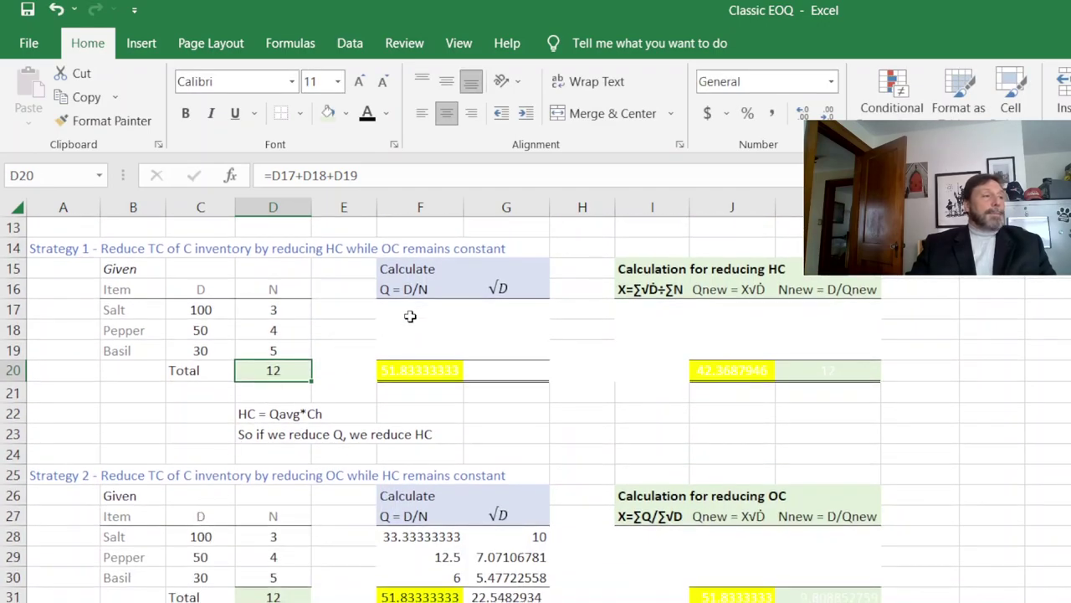
pyautogui.click(415, 308)
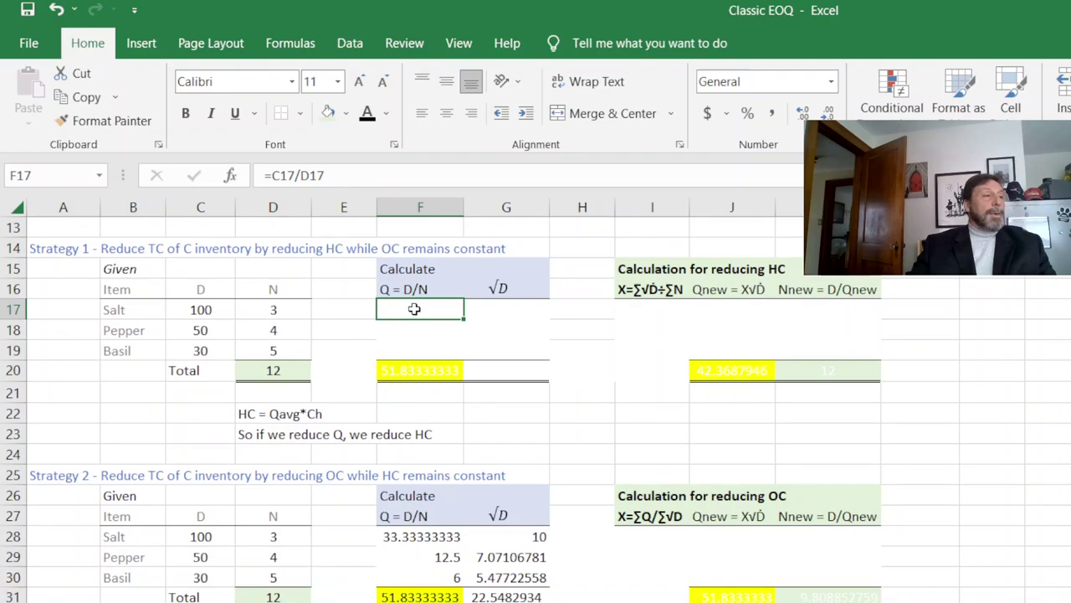
pyautogui.scroll(1, 395, 330)
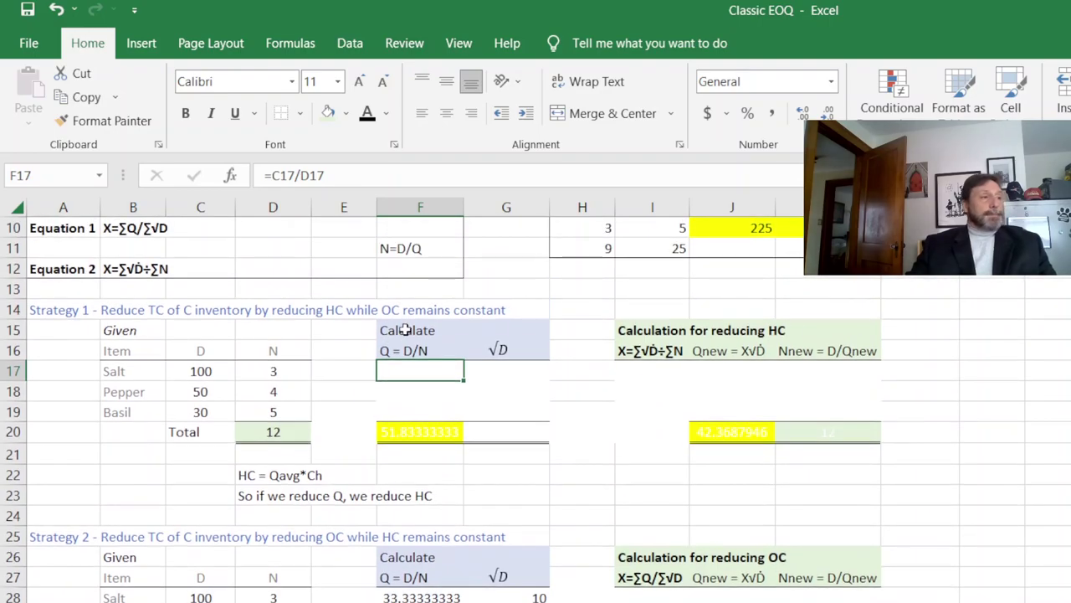
pyautogui.click(403, 249)
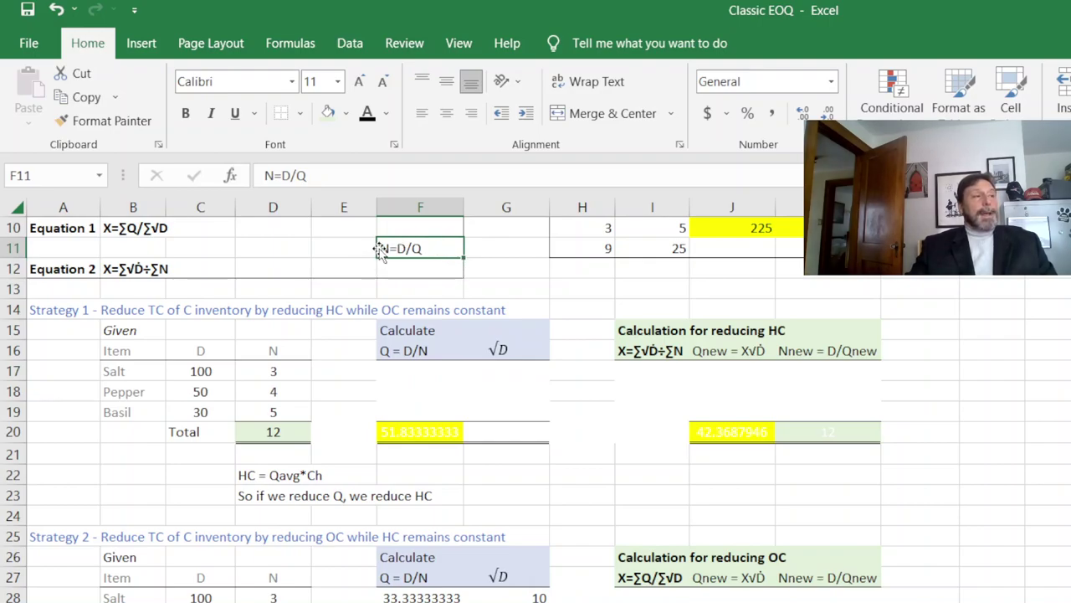
pyautogui.click(415, 350)
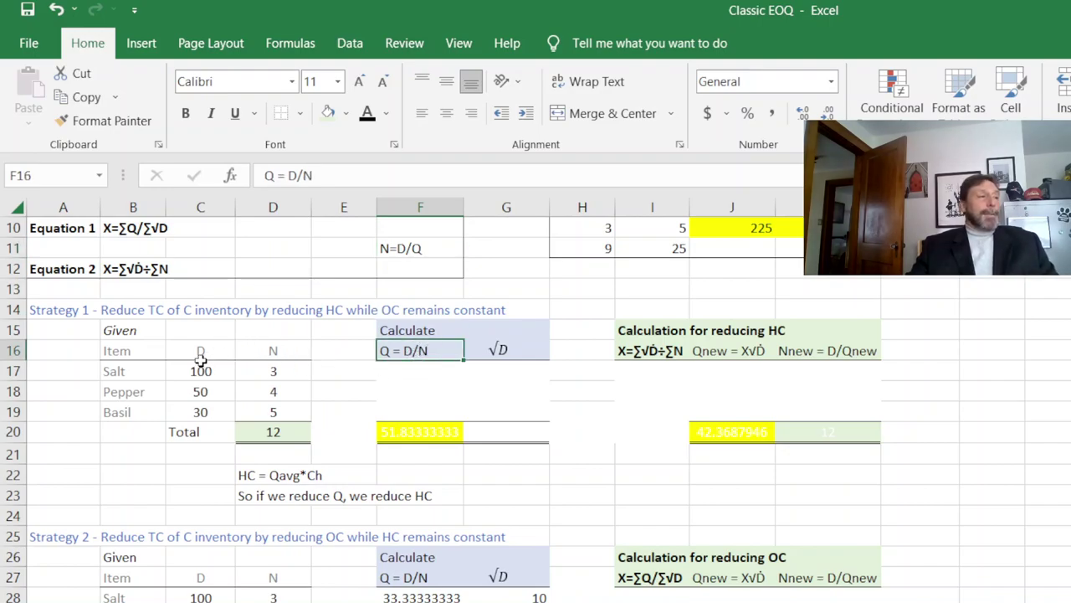
pyautogui.click(423, 373)
pyautogui.click(367, 113)
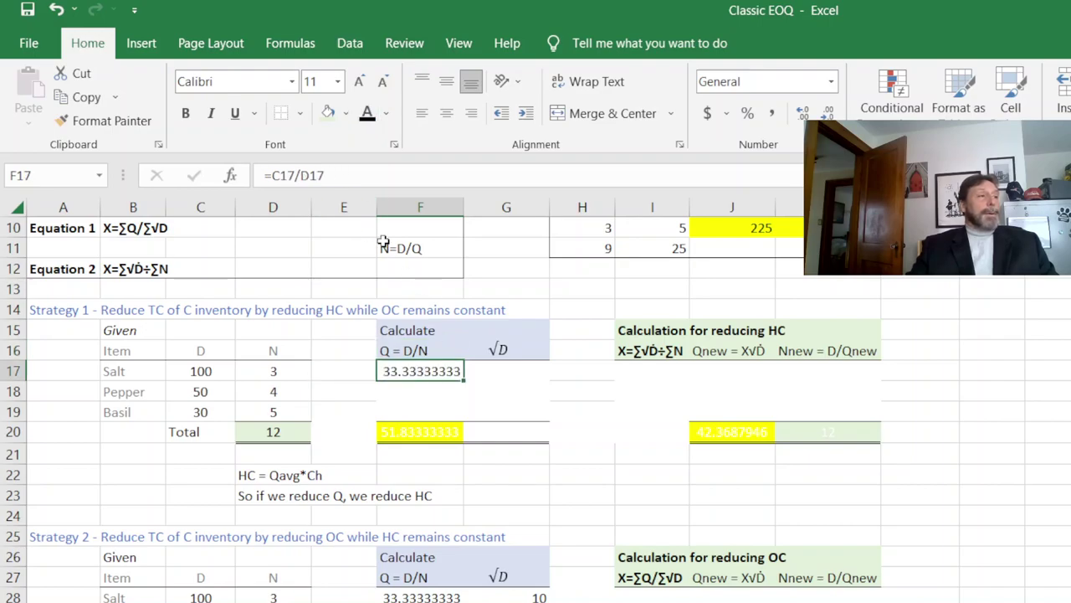
pyautogui.doubleClick(416, 374)
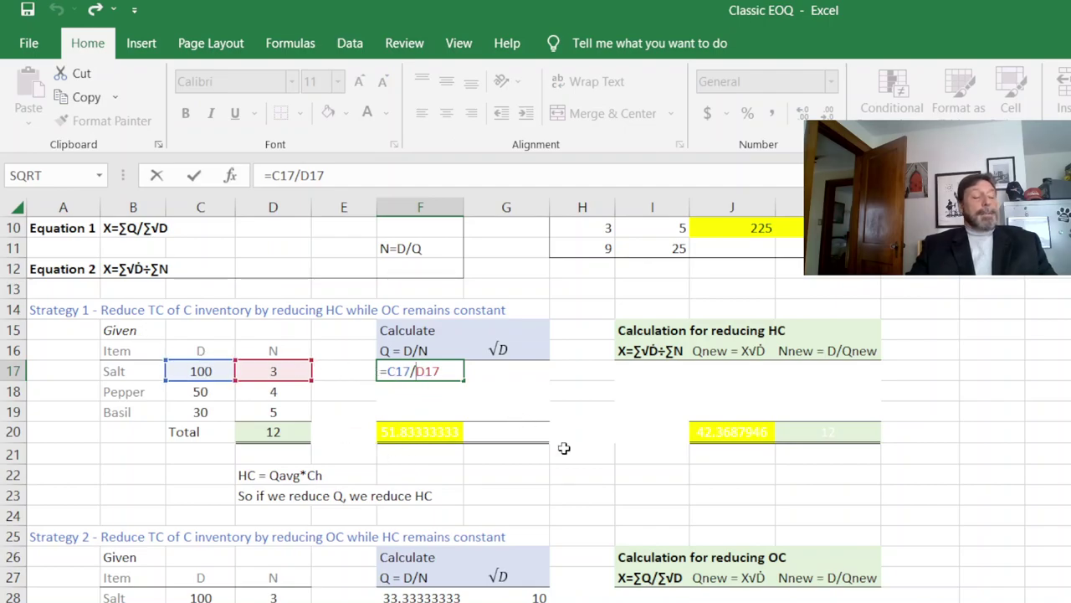
pyautogui.press('Escape')
pyautogui.doubleClick(505, 369)
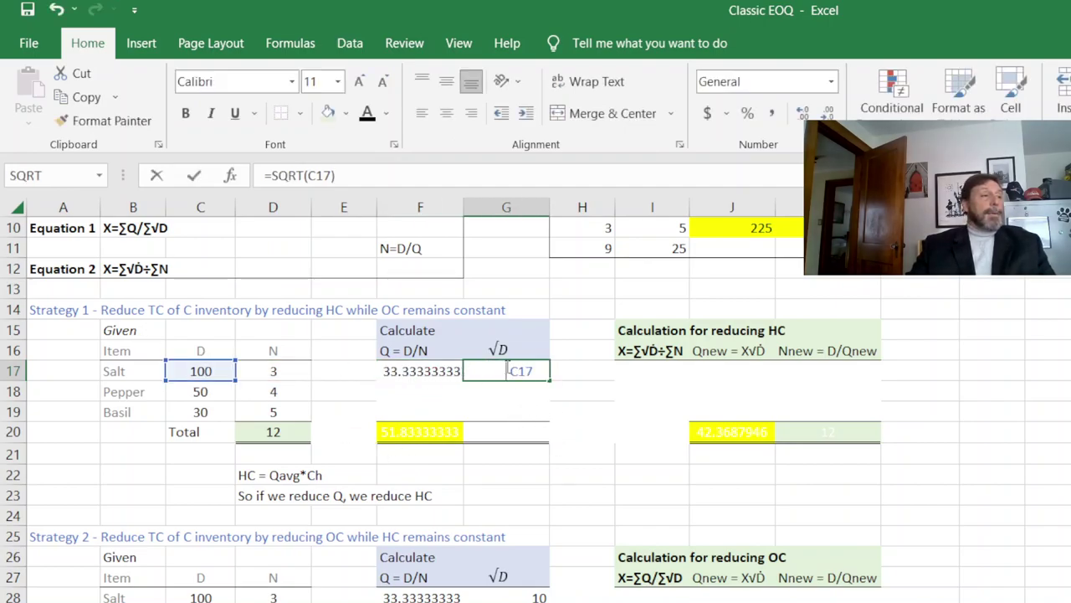
pyautogui.press('Escape')
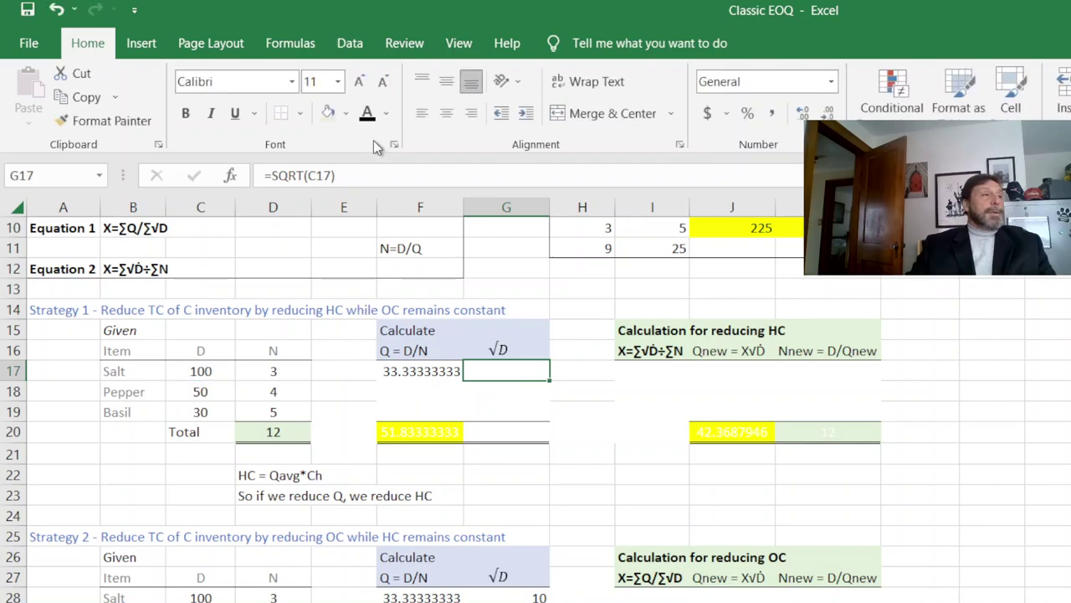
pyautogui.click(418, 370)
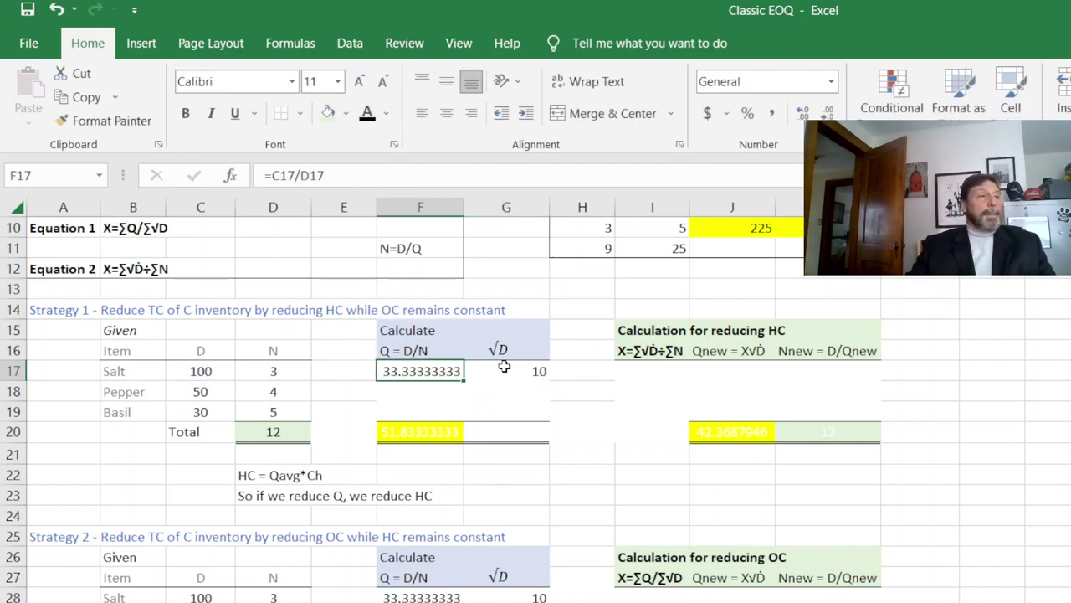
pyautogui.moveTo(502, 367); pyautogui.dragTo(544, 385)
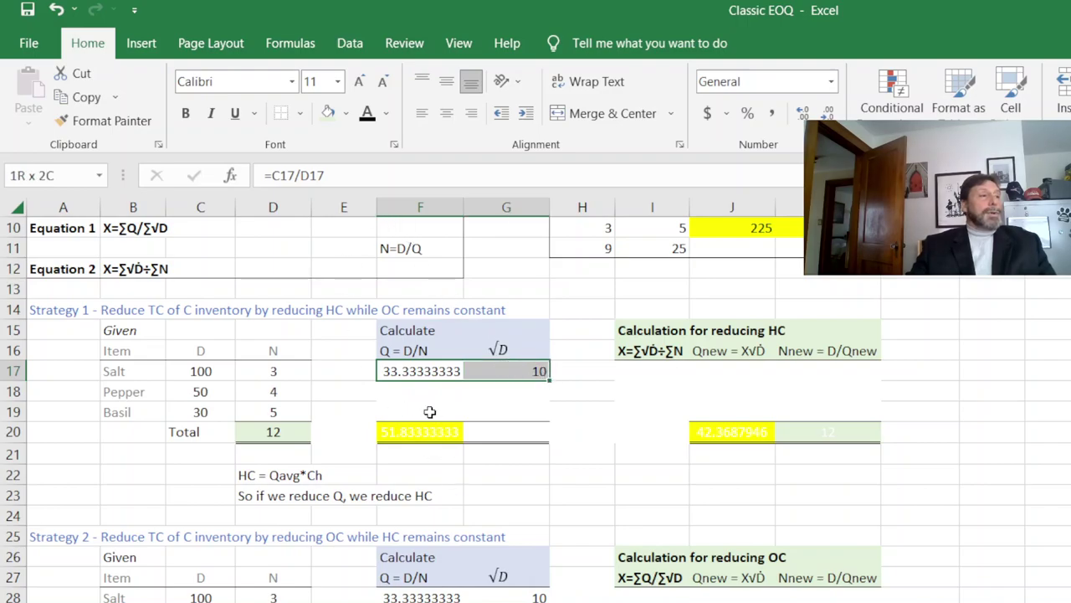
pyautogui.moveTo(490, 431); pyautogui.dragTo(423, 370)
pyautogui.click(365, 112)
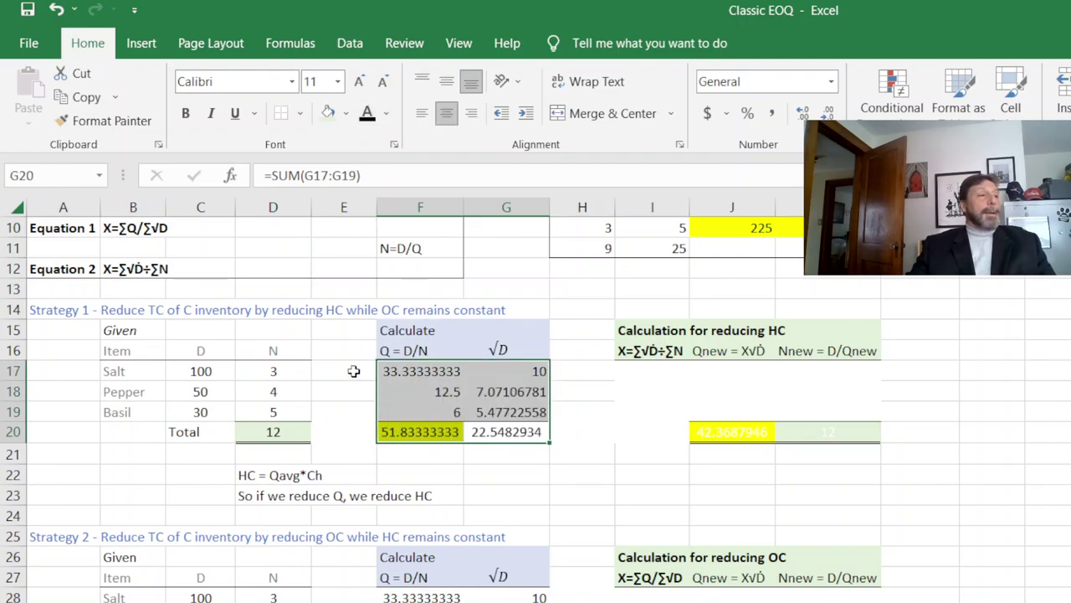
pyautogui.click(469, 471)
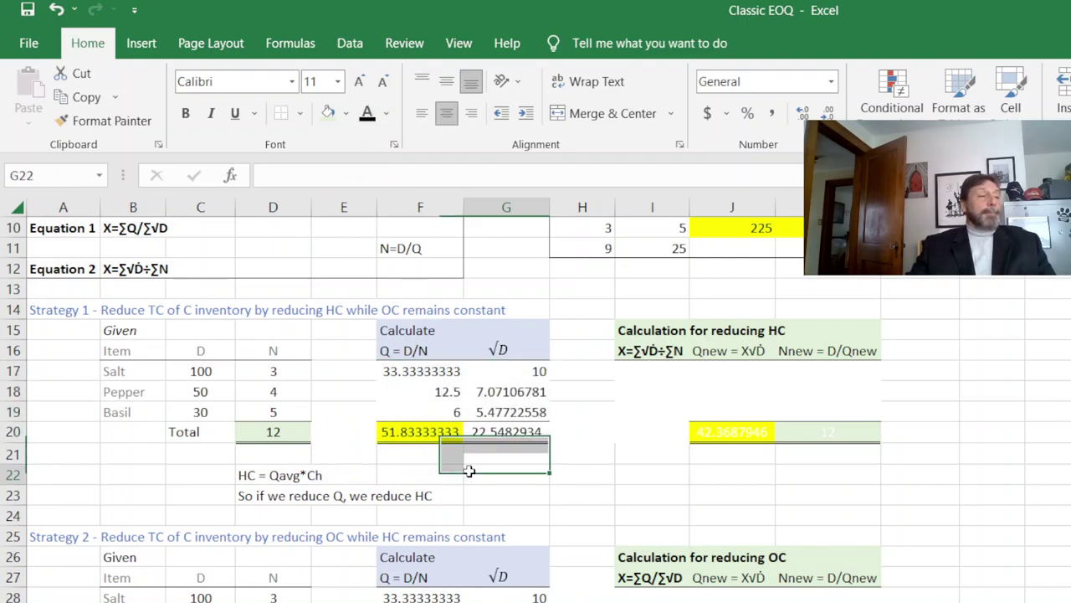
pyautogui.click(435, 394)
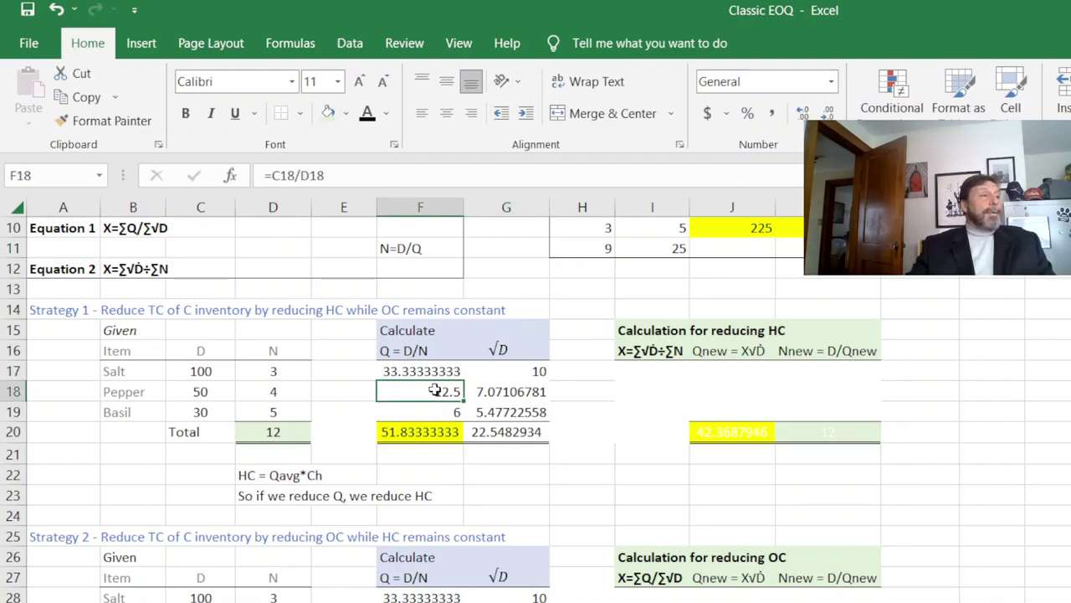
pyautogui.doubleClick(437, 392)
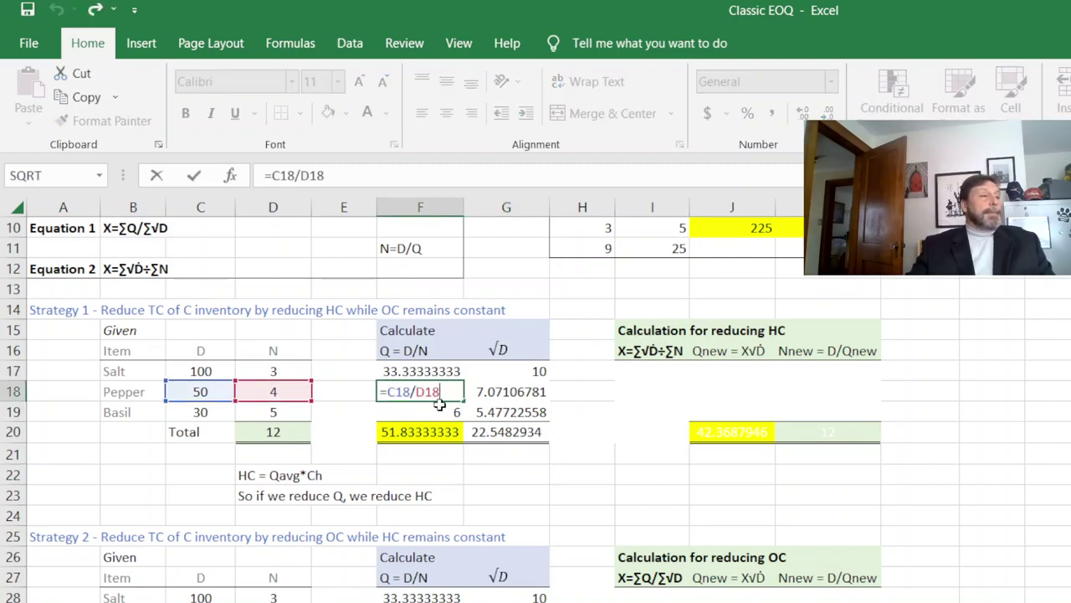
pyautogui.press('Escape')
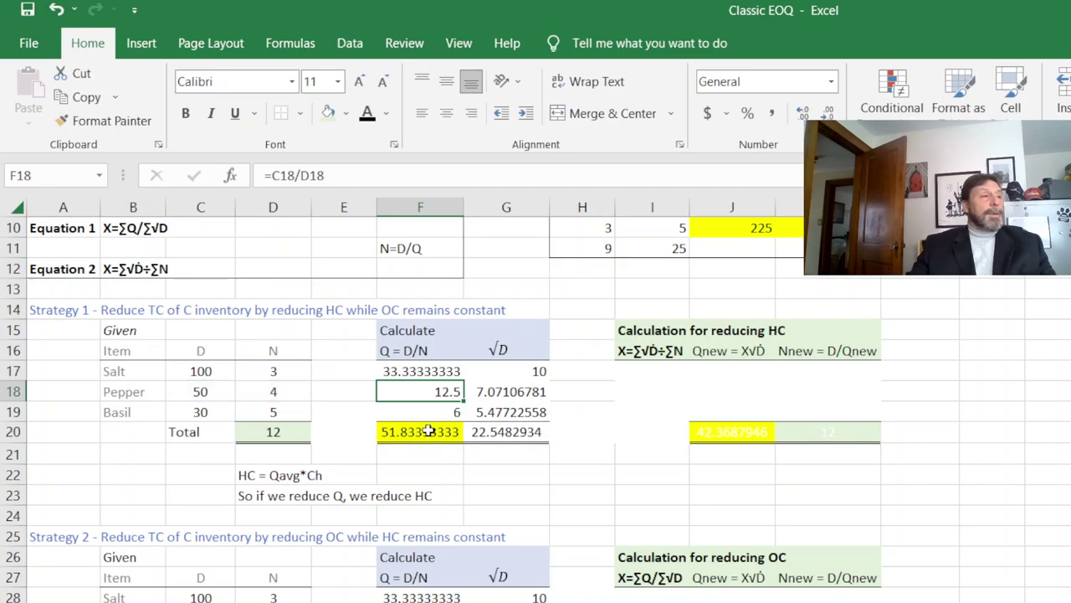
pyautogui.doubleClick(452, 410)
pyautogui.press('Escape')
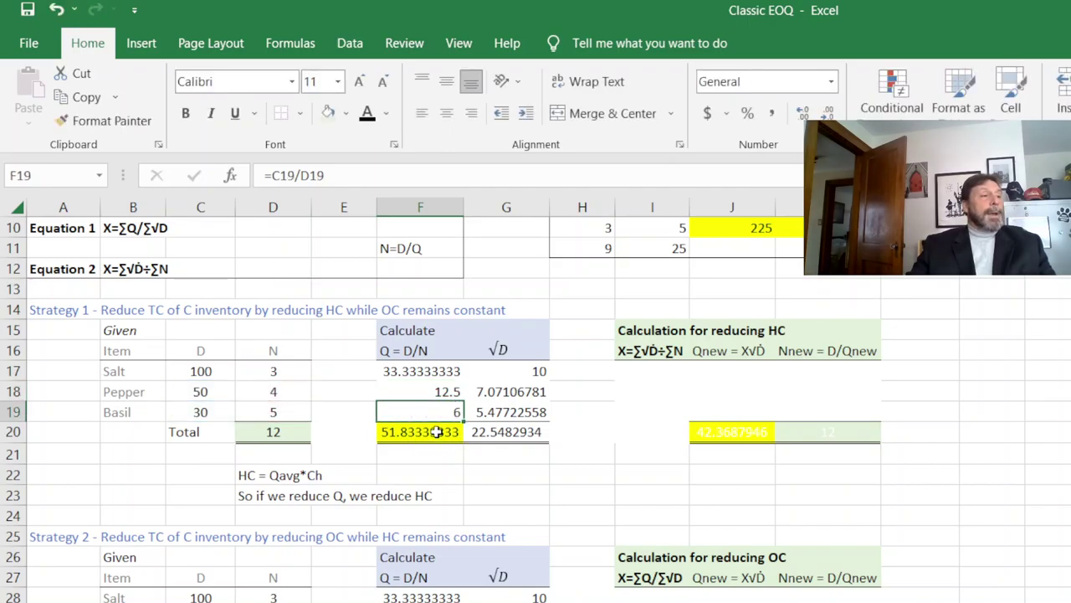
pyautogui.doubleClick(440, 432)
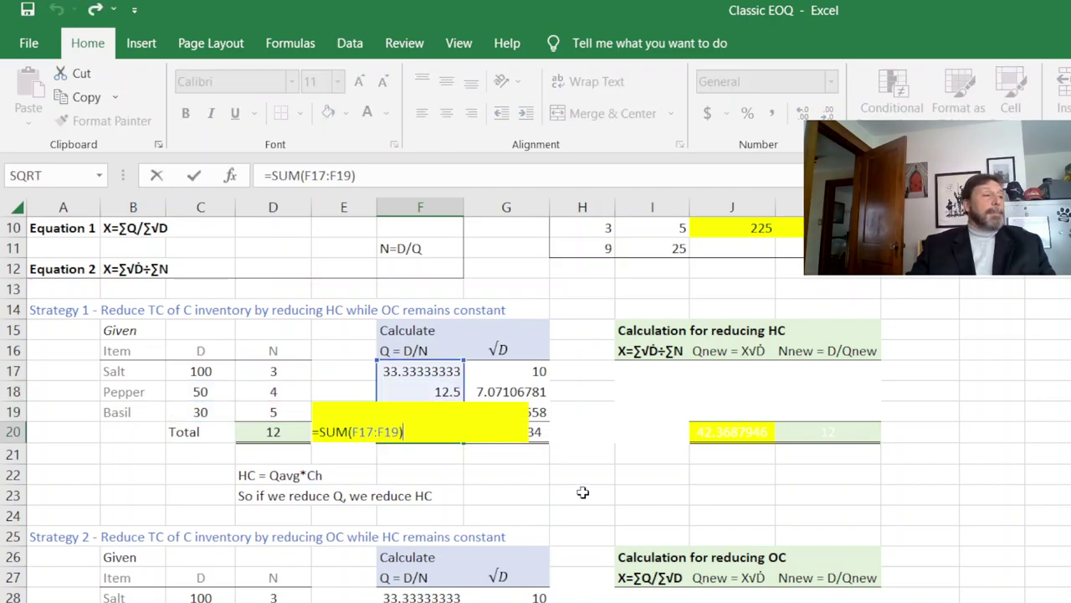
pyautogui.press('Escape')
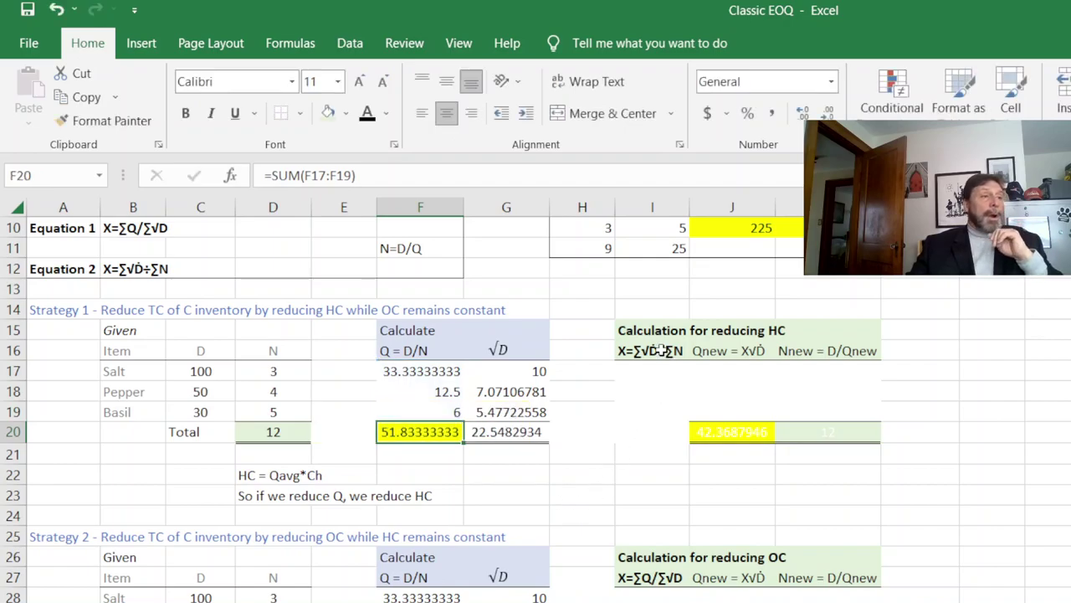
# Step: Turn Salt's X in I17 black (1.8790244) and check its =G20/D20 formula
pyautogui.moveTo(638, 327); pyautogui.dragTo(634, 351)
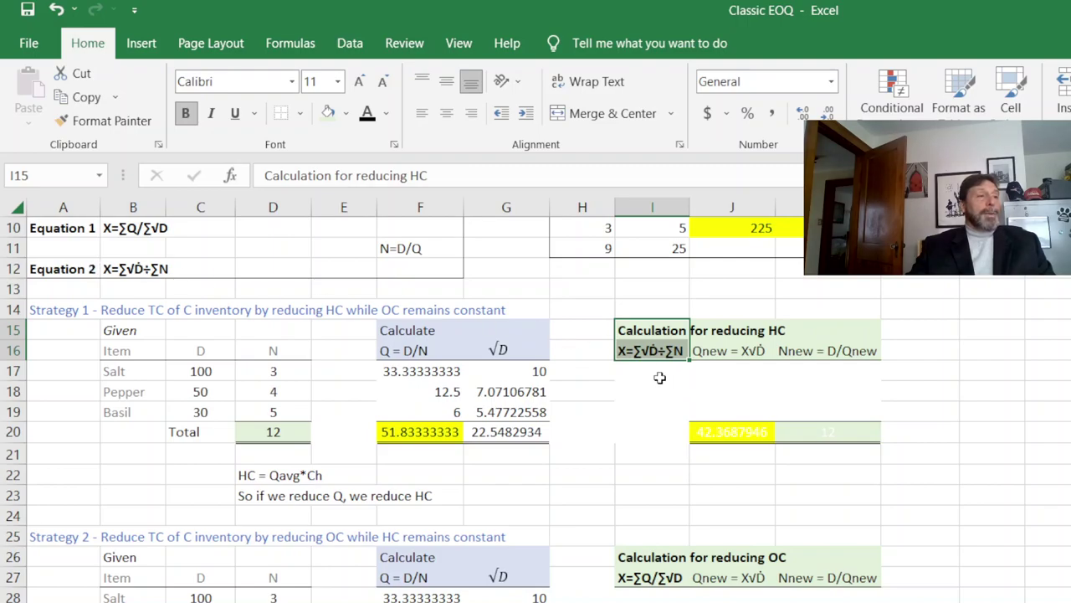
pyautogui.click(580, 288)
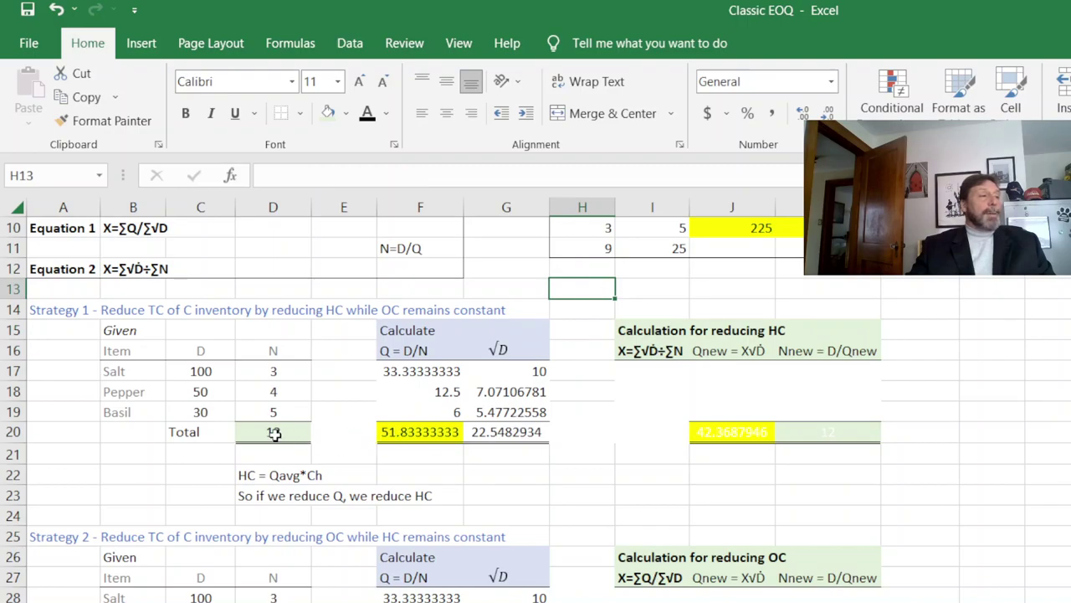
pyautogui.click(664, 375)
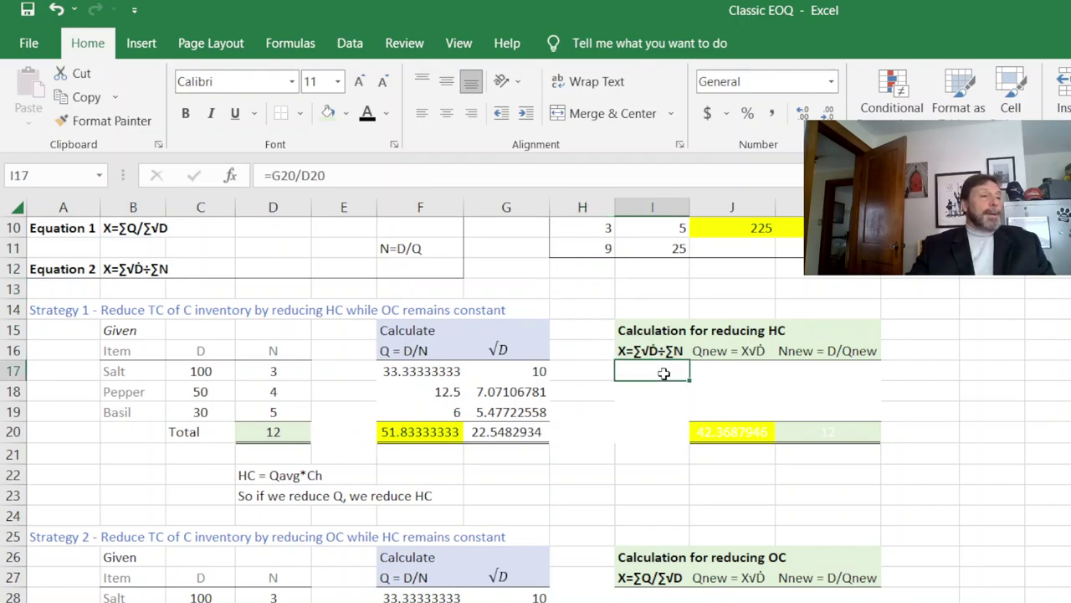
pyautogui.click(367, 115)
pyautogui.doubleClick(655, 371)
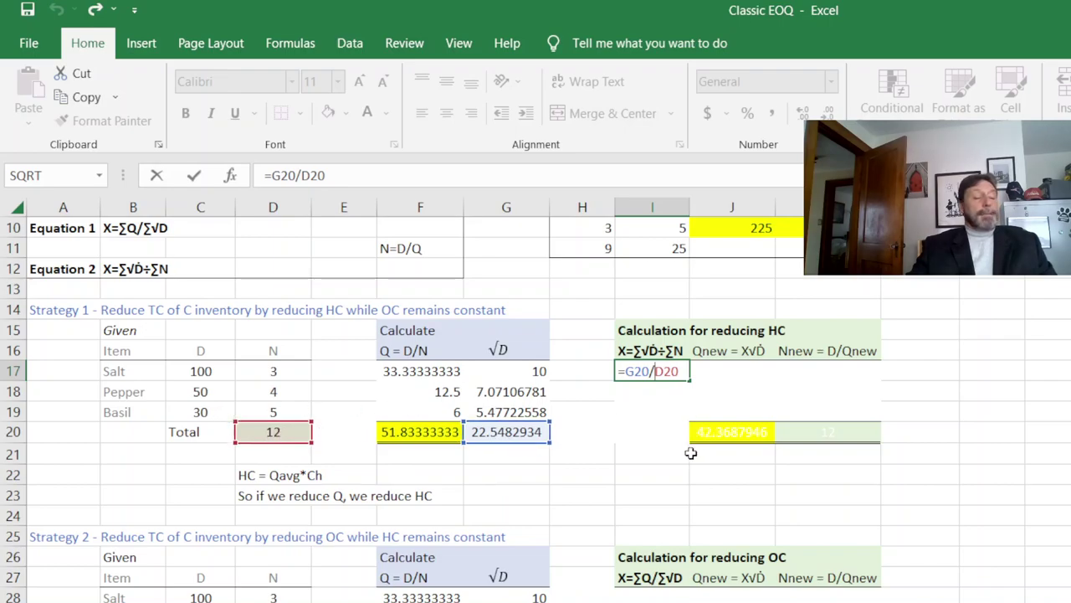
pyautogui.press('Escape')
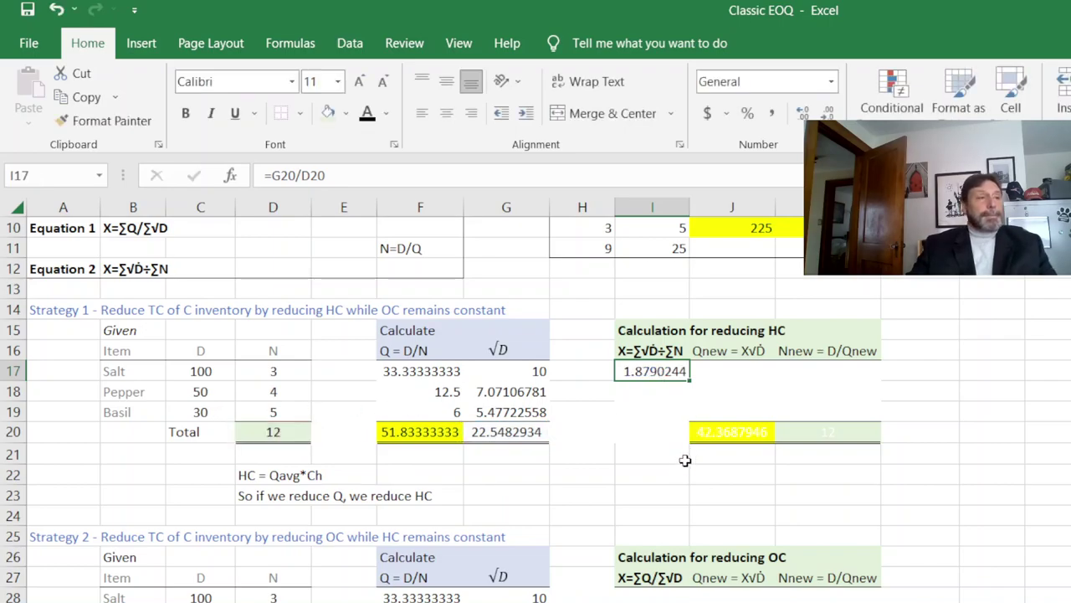
# Step: Turn Salt's Qnew in J17 black (18.7902445) and point out the Q = X√D relationship
pyautogui.click(747, 368)
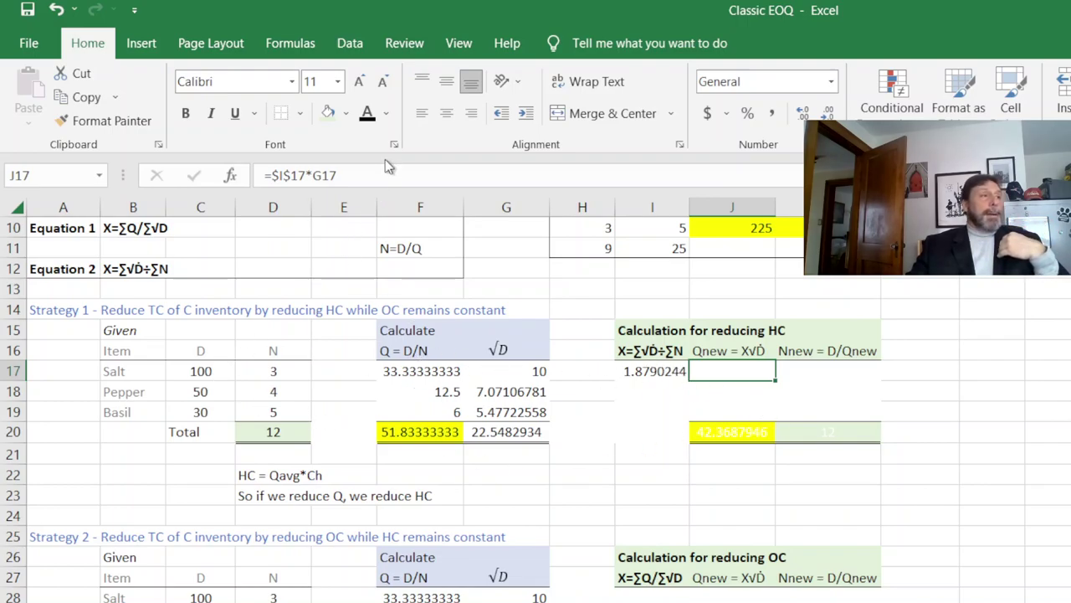
pyautogui.click(369, 114)
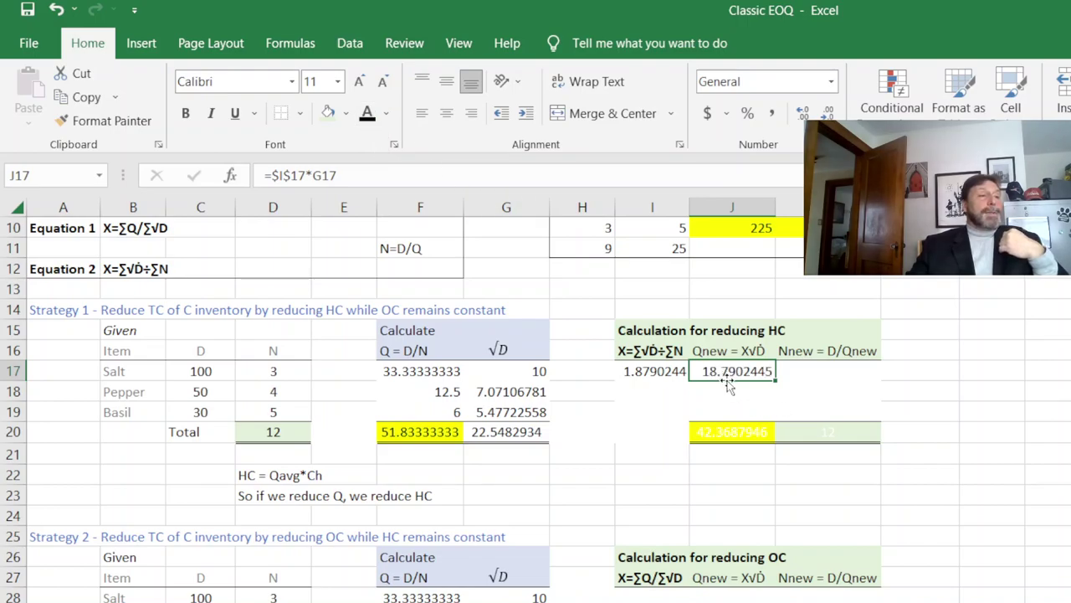
pyautogui.scroll(2, 730, 385)
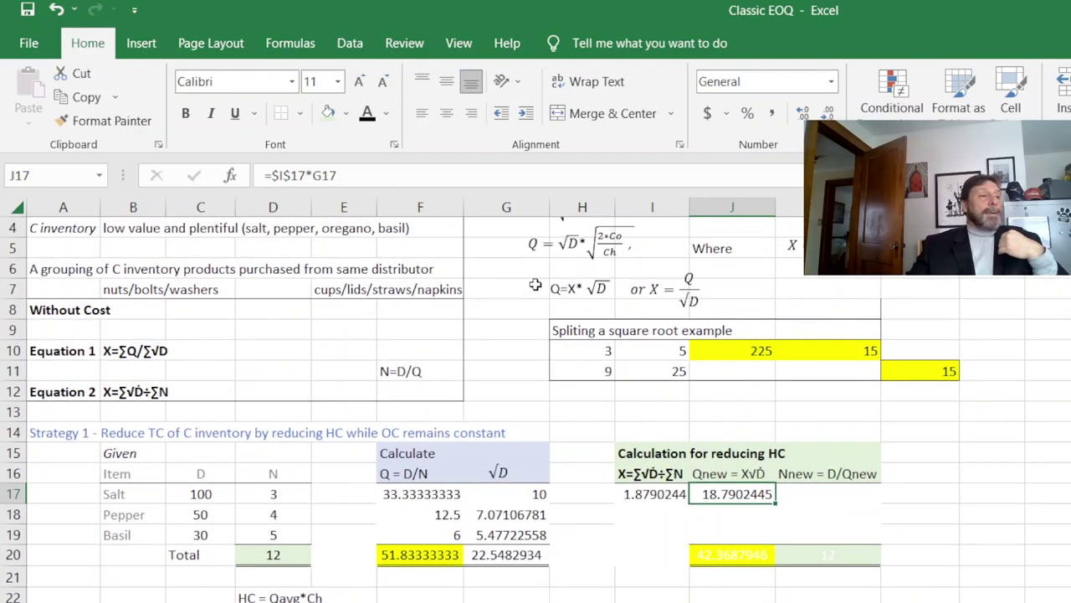
pyautogui.moveTo(534, 286); pyautogui.dragTo(580, 287)
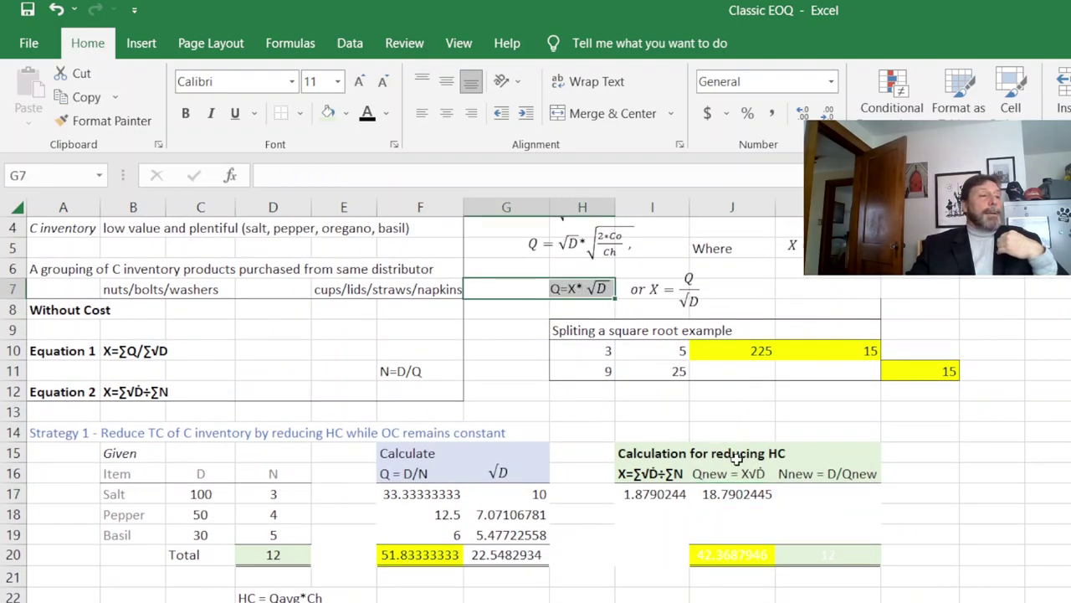
pyautogui.click(736, 475)
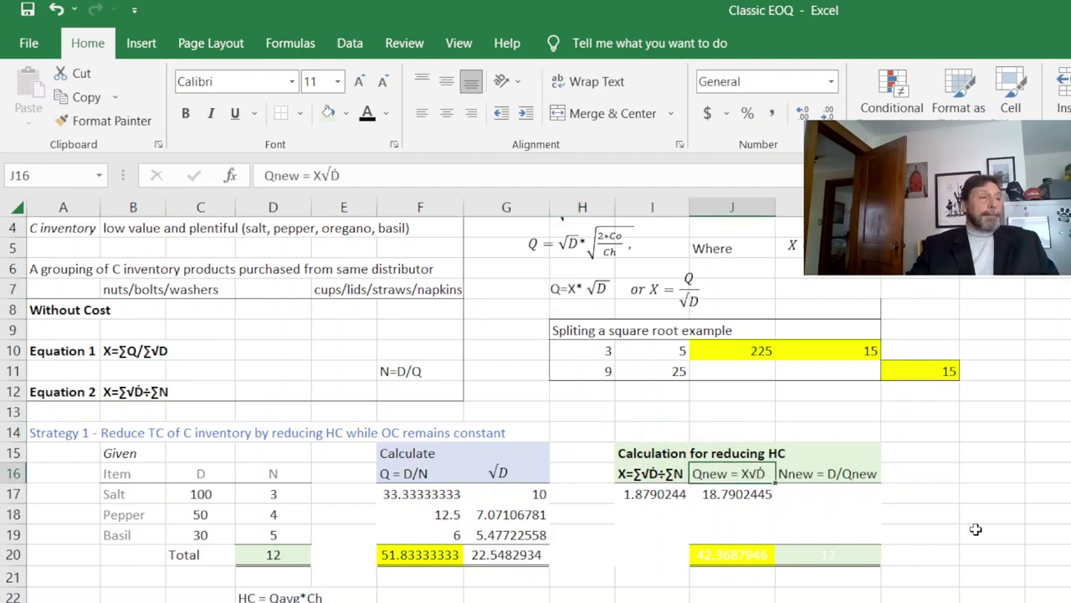
pyautogui.scroll(-2, 976, 527)
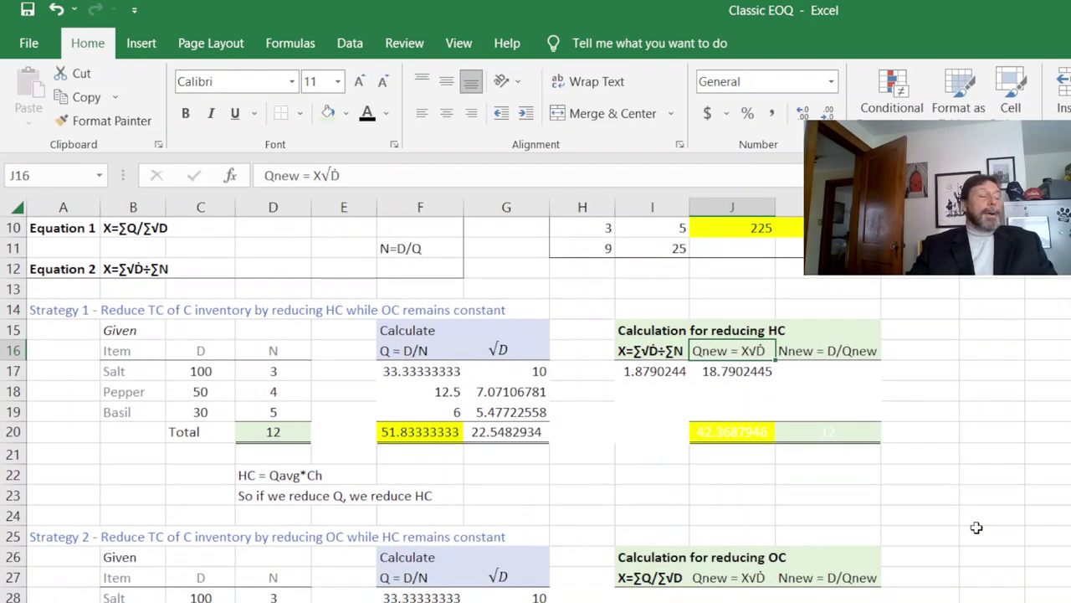
# Step: Apply black font to Salt's Nnew in K17 and the remaining Qnew/Nnew cells J18:K20
pyautogui.click(797, 371)
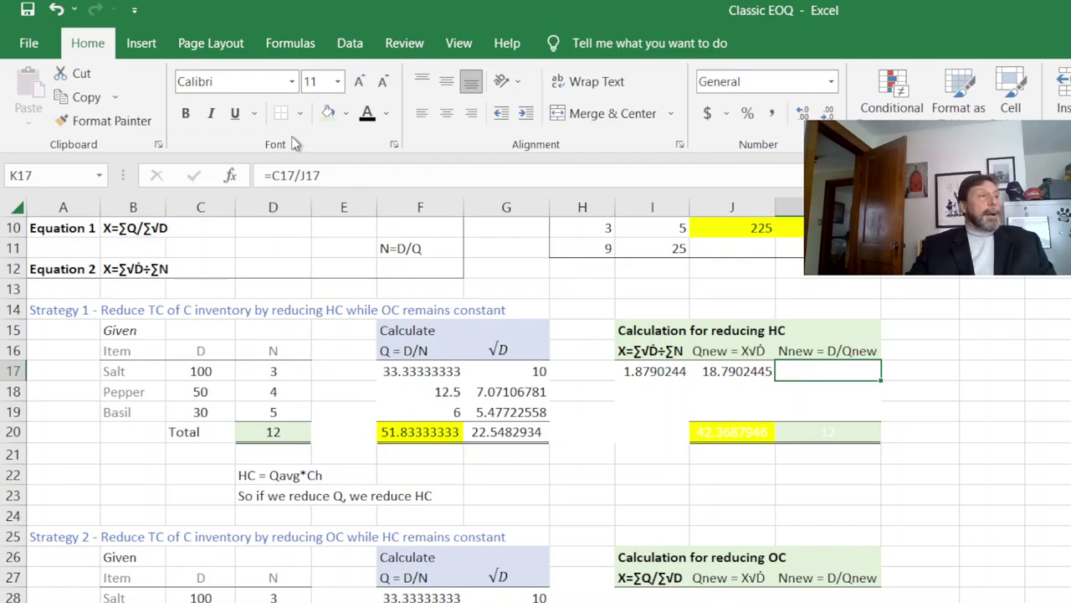
pyautogui.click(368, 117)
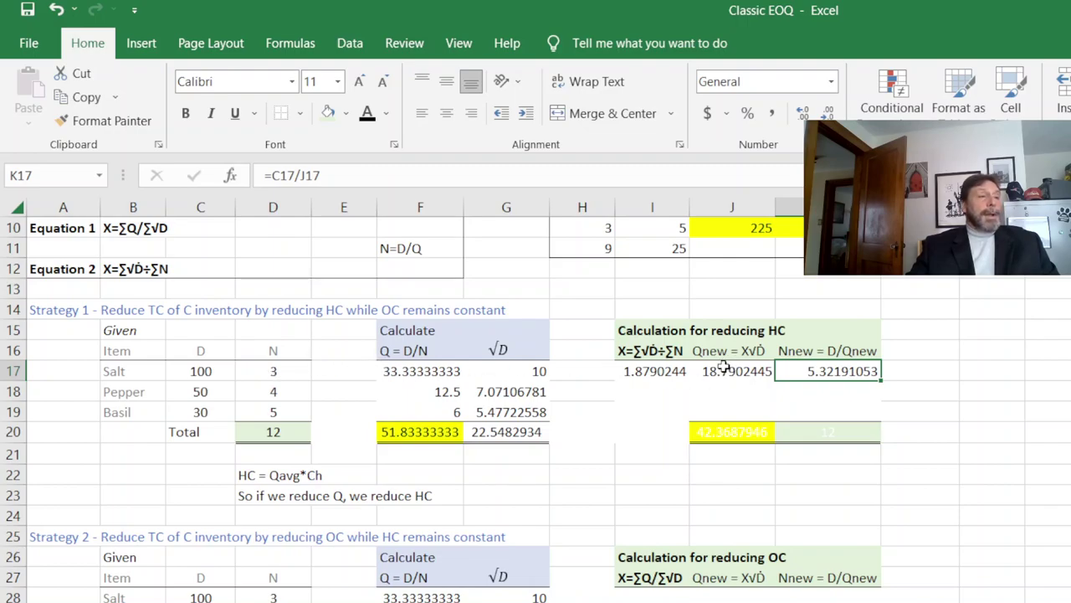
pyautogui.moveTo(722, 388); pyautogui.dragTo(818, 429)
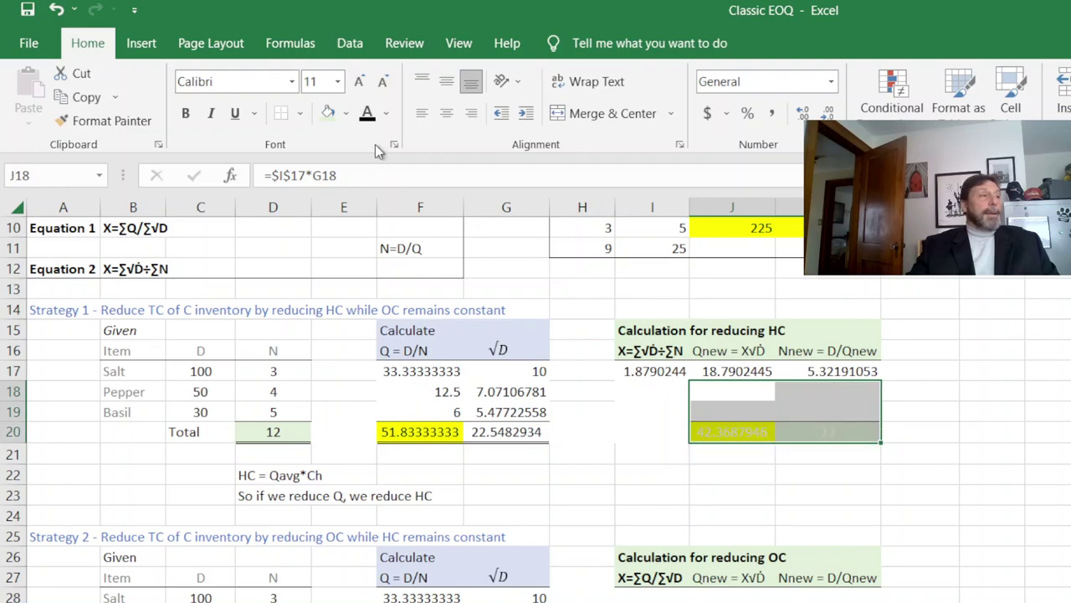
pyautogui.click(367, 113)
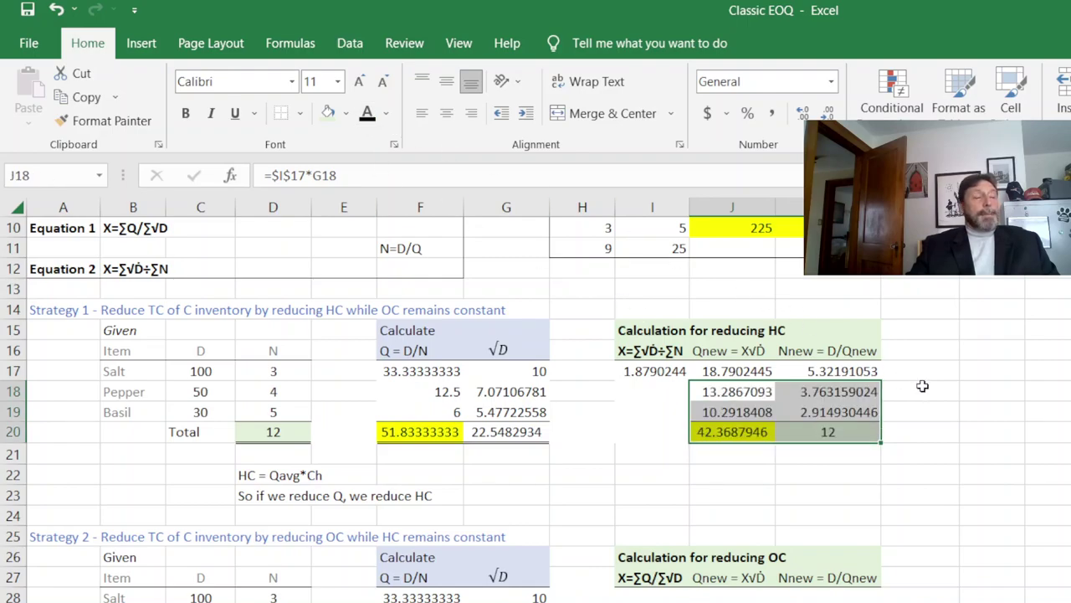
pyautogui.click(998, 427)
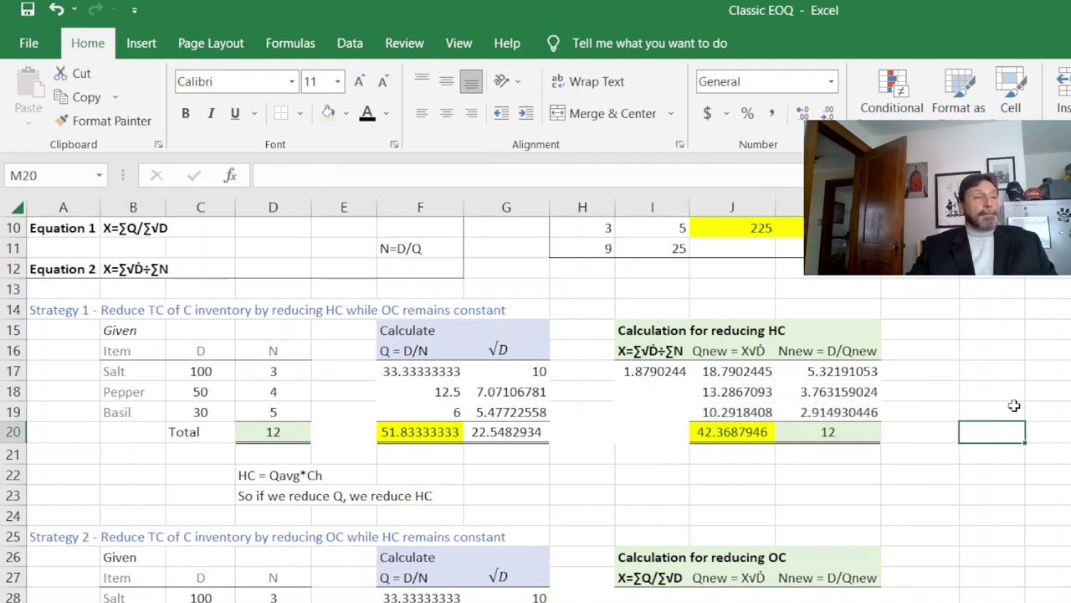
# Step: Compare the Qnew total 42.3687946 with the original Q total 51.83333333
pyautogui.click(741, 434)
pyautogui.click(849, 436)
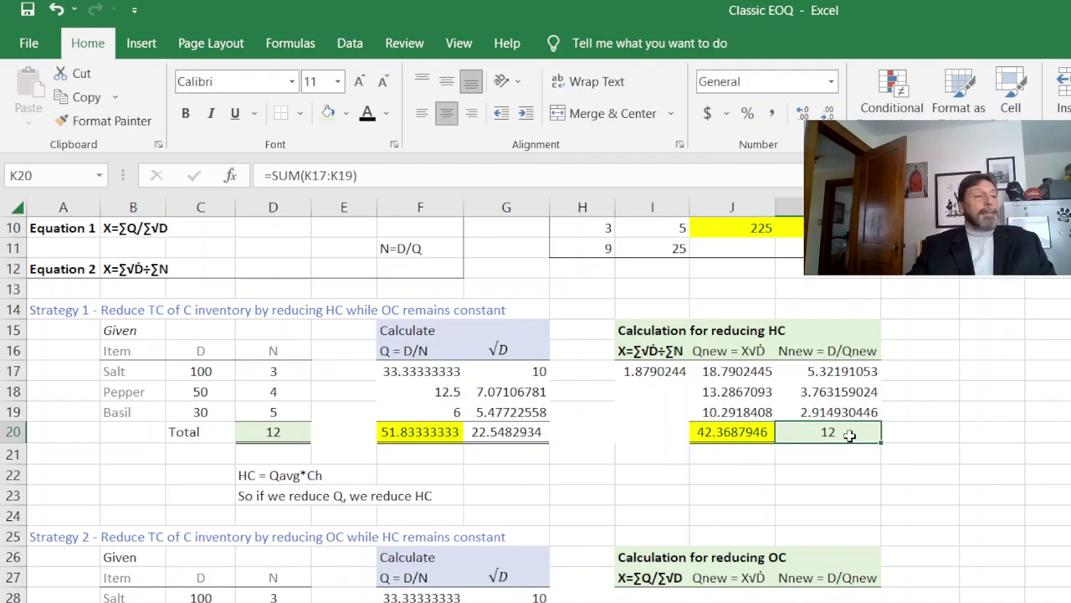
pyautogui.click(745, 432)
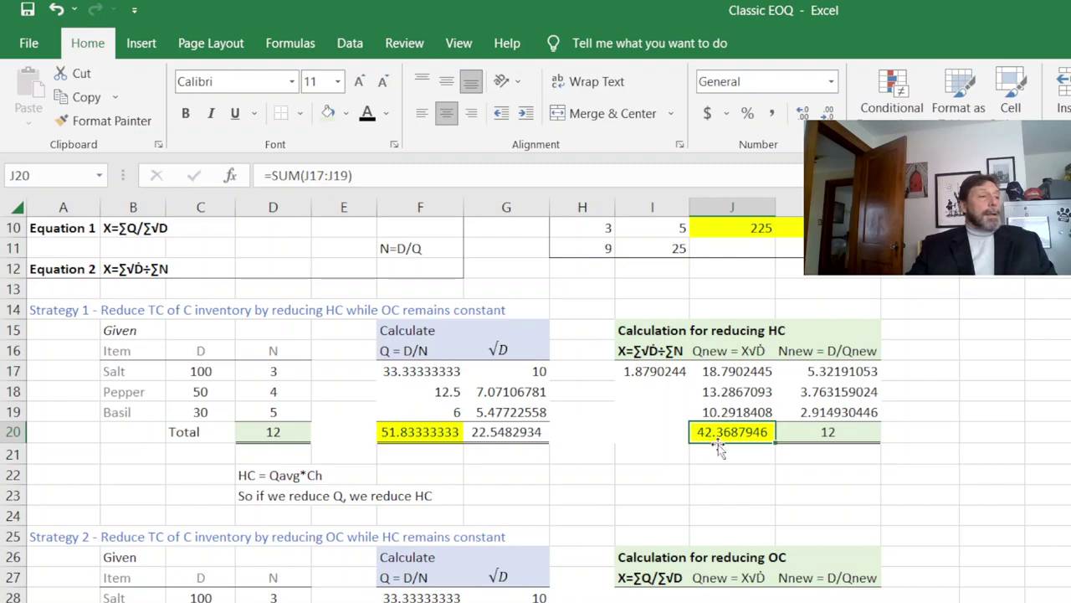
pyautogui.click(420, 434)
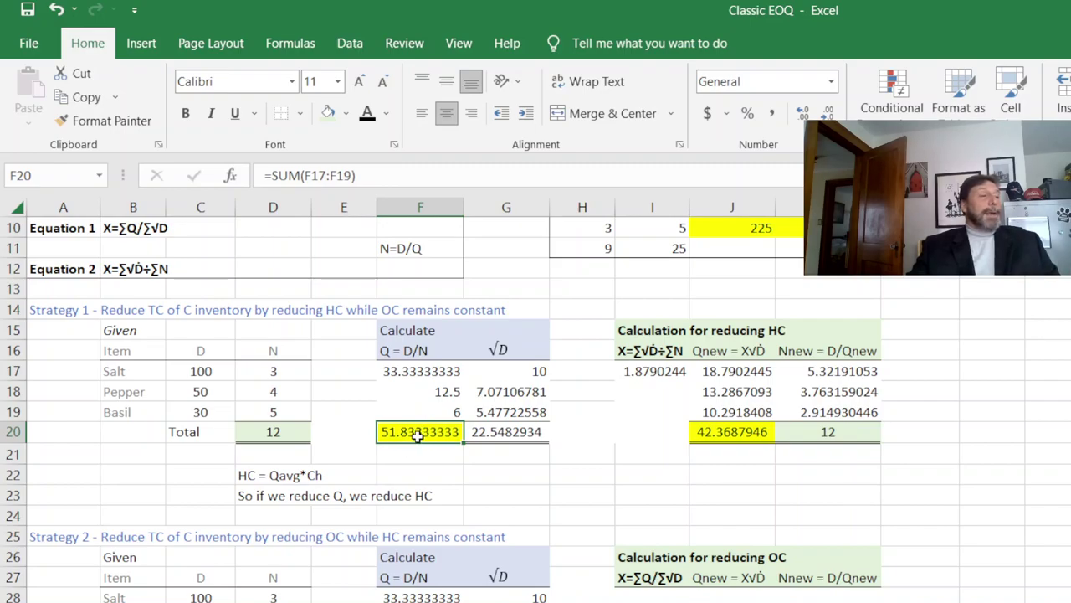
pyautogui.click(731, 431)
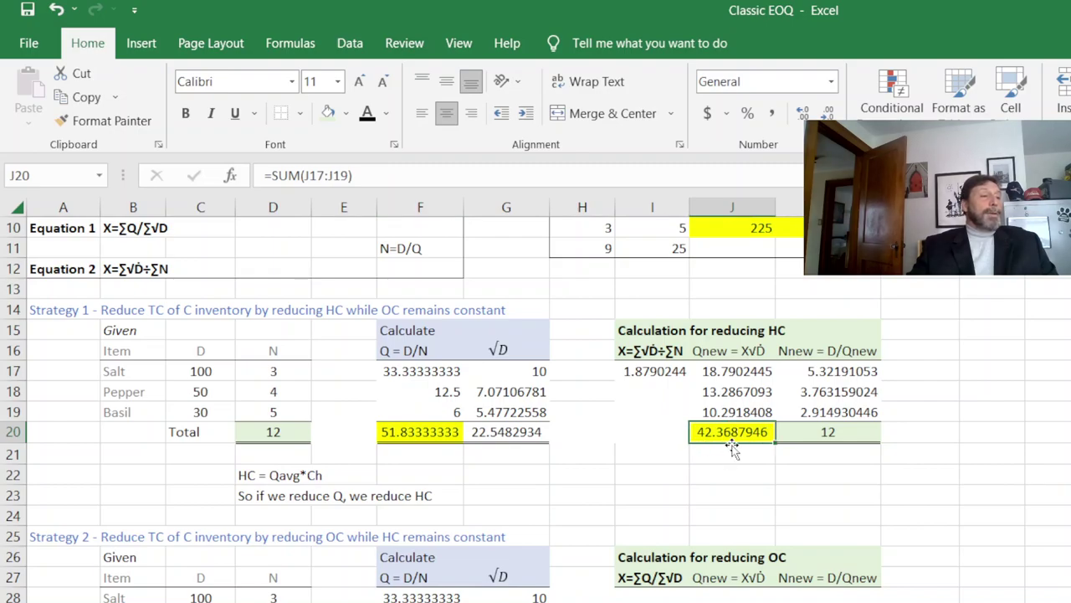
# Step: Highlight the HC = Qavg*Ch note and the note about reducing Q
pyautogui.click(277, 475)
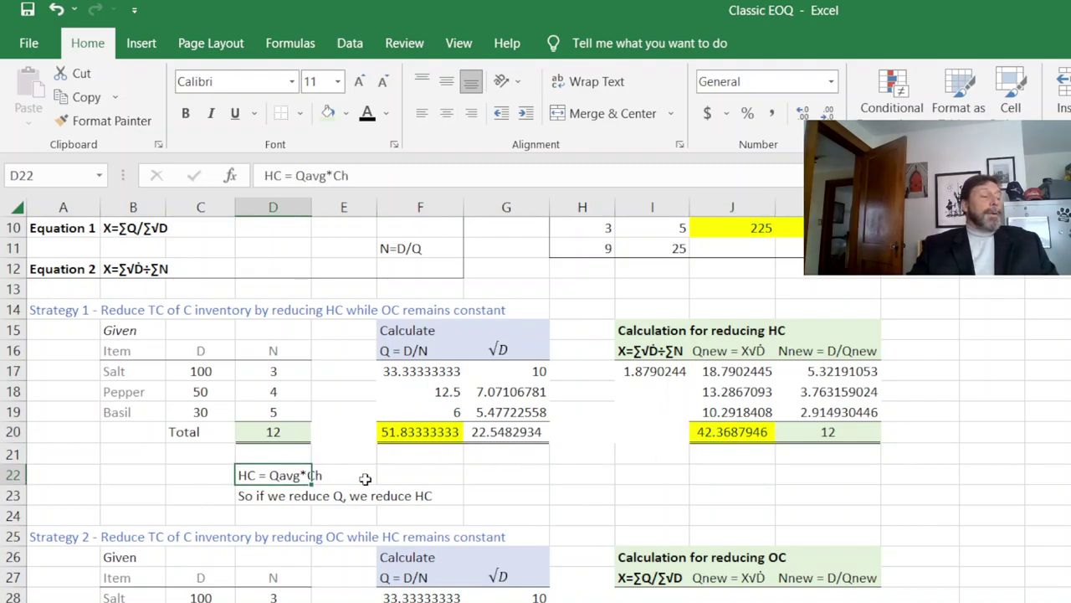
pyautogui.moveTo(288, 476); pyautogui.dragTo(360, 479)
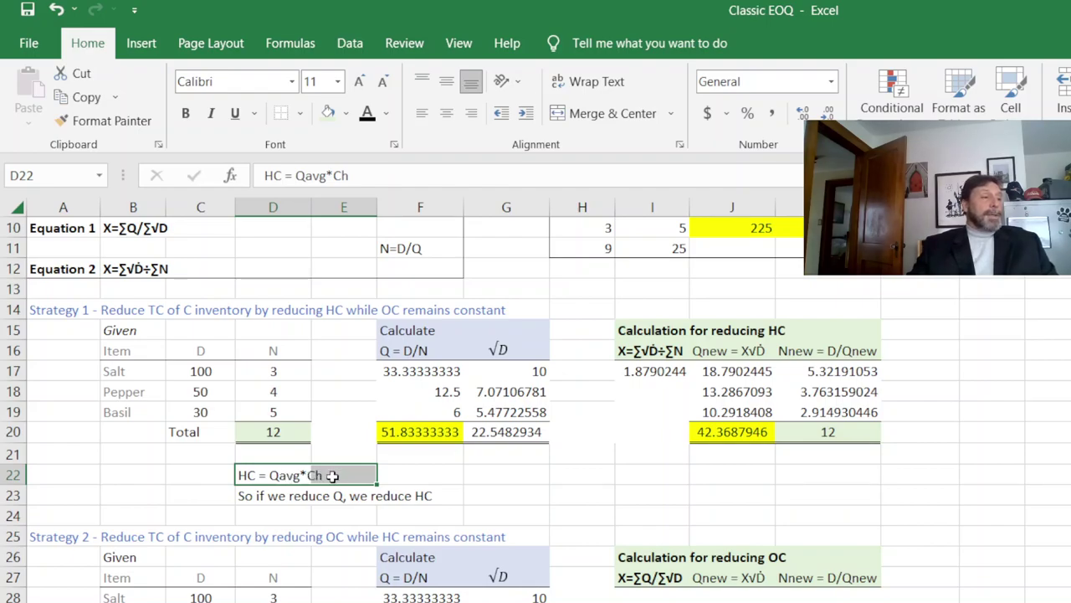
pyautogui.moveTo(282, 497); pyautogui.dragTo(387, 496)
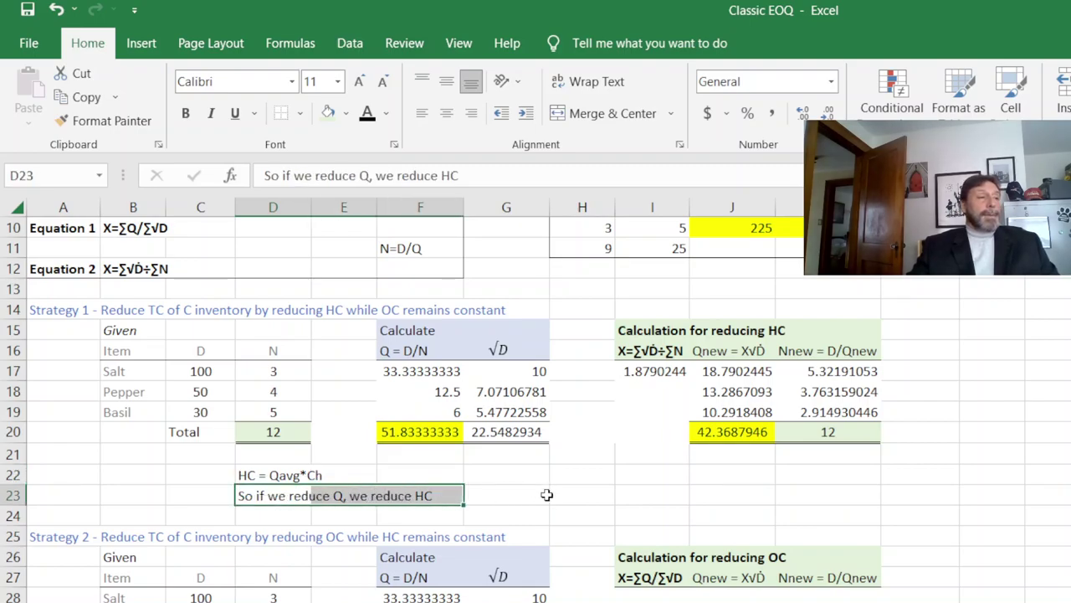
pyautogui.click(547, 495)
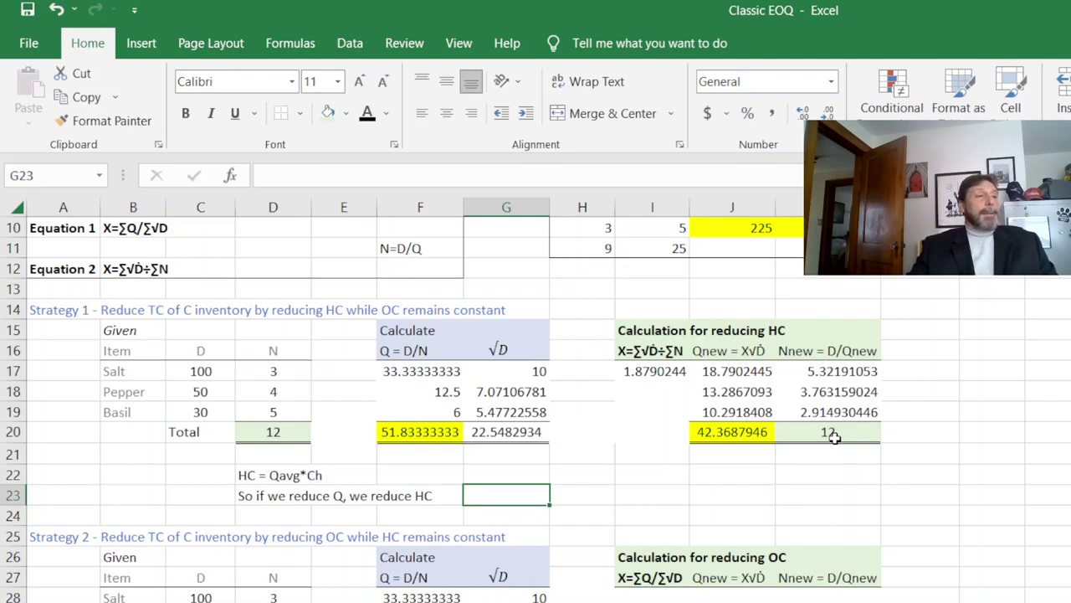
# Step: Compare the Nnew column and its total of 12 with the original N column
pyautogui.click(832, 434)
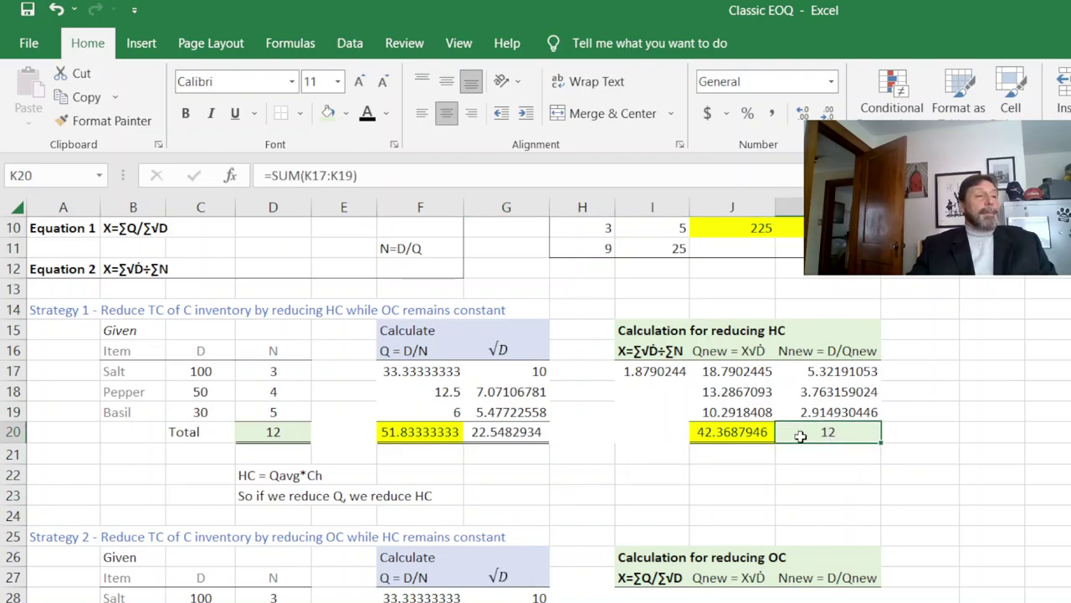
pyautogui.moveTo(801, 350); pyautogui.dragTo(798, 432)
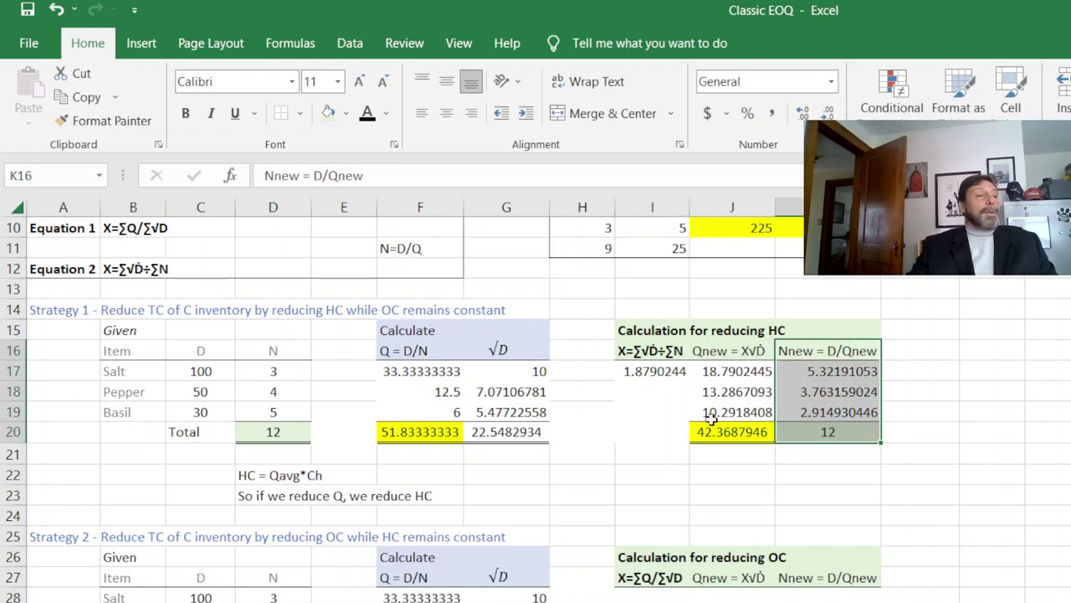
pyautogui.moveTo(288, 344); pyautogui.dragTo(293, 425)
pyautogui.click(632, 473)
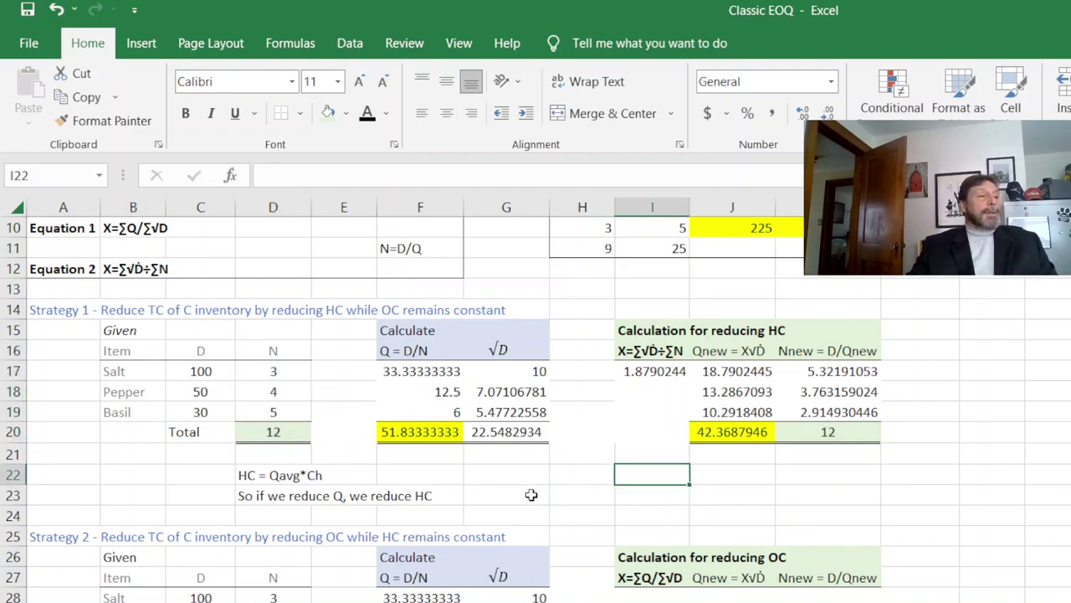
# Step: Scroll down to Strategy 2 and highlight its given and calculated data block
pyautogui.scroll(-4, 531, 494)
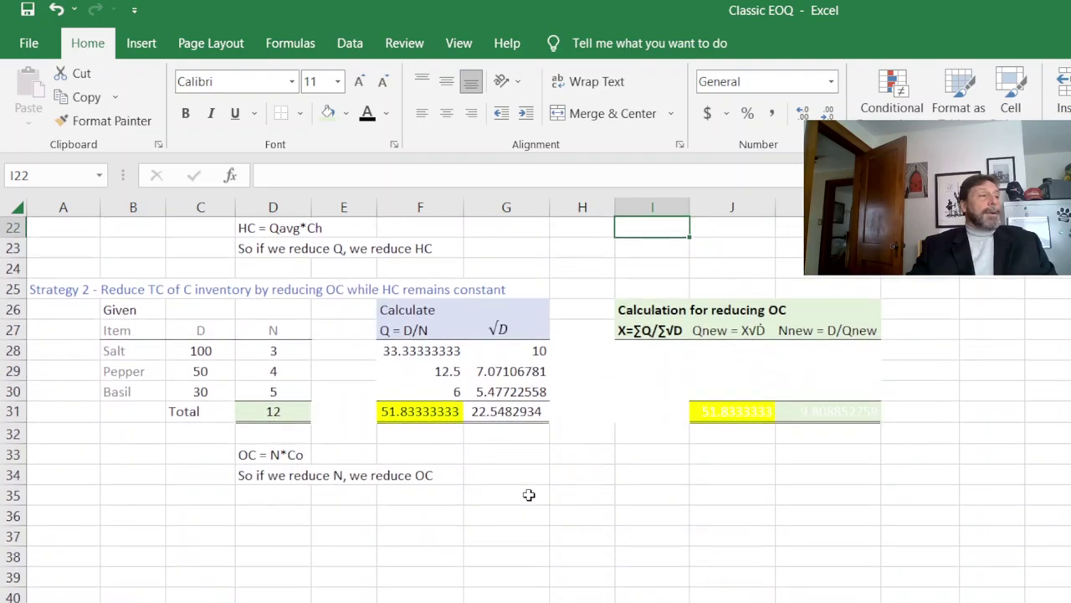
pyautogui.scroll(-1, 526, 489)
pyautogui.click(76, 227)
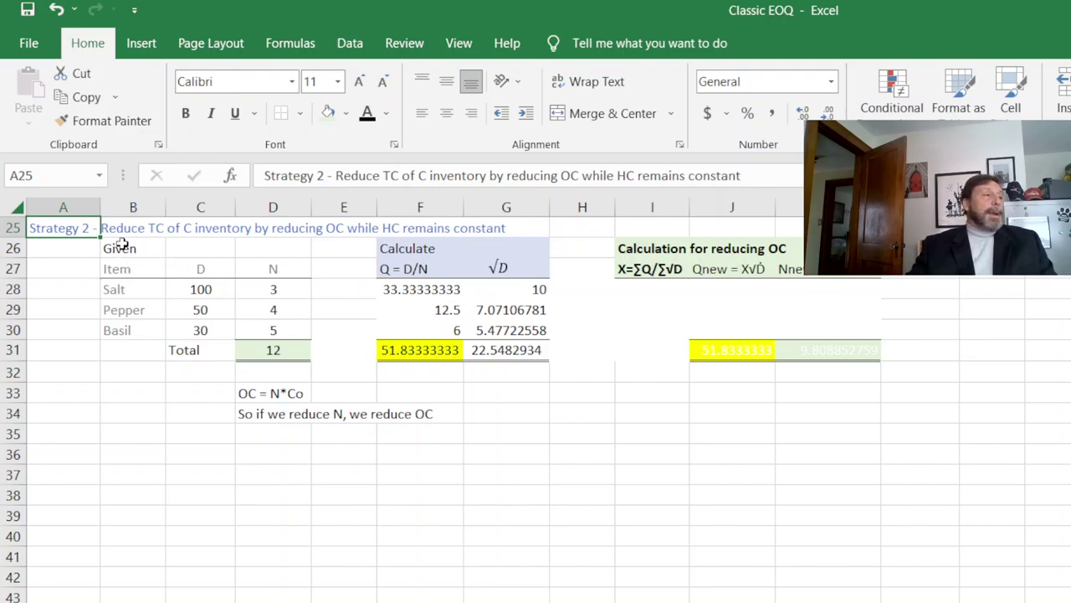
pyautogui.moveTo(117, 248); pyautogui.dragTo(520, 379)
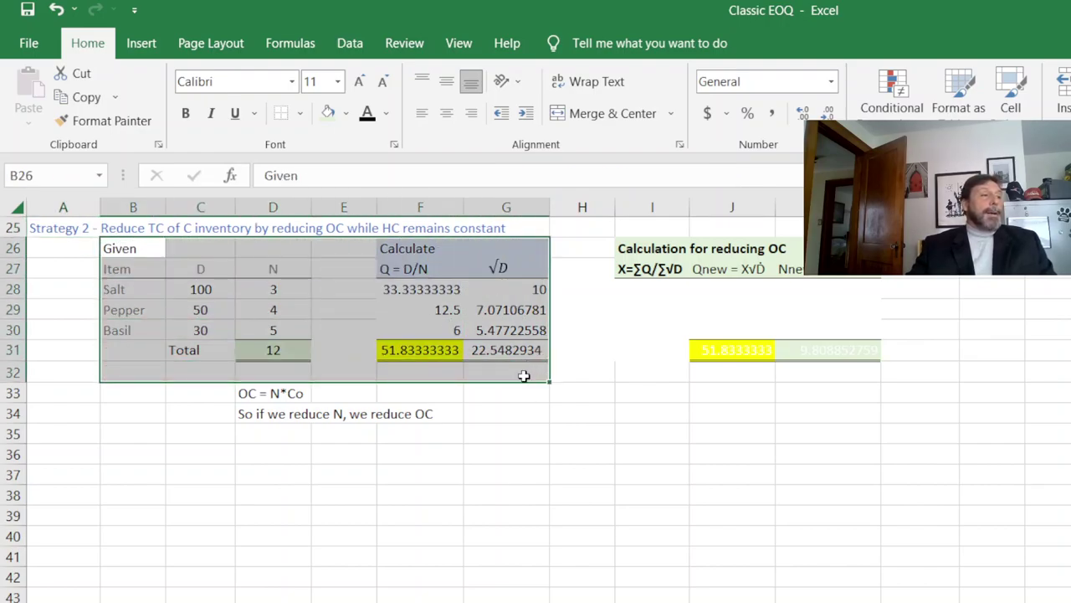
pyautogui.click(594, 362)
# Step: Check the X formula =F31/G31 in I28 and the Q and √D SUM totals
pyautogui.click(651, 289)
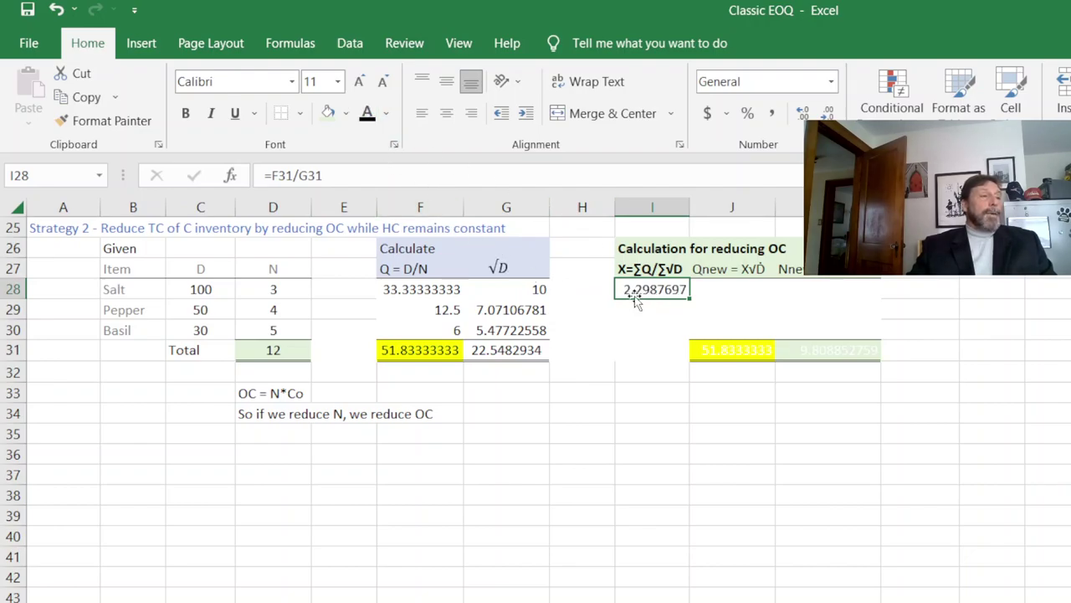
pyautogui.click(427, 351)
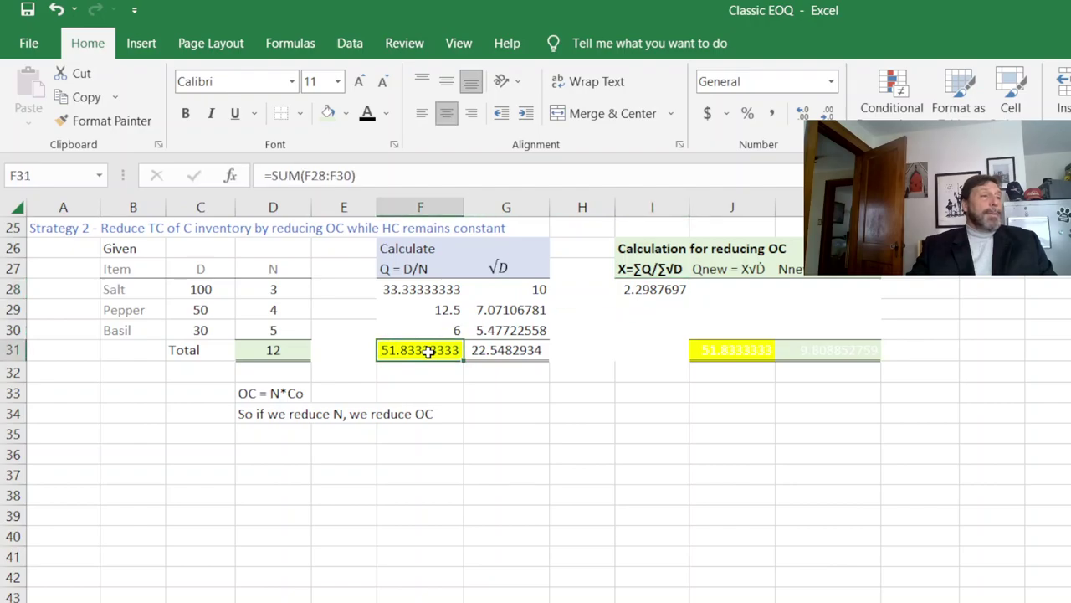
pyautogui.click(515, 352)
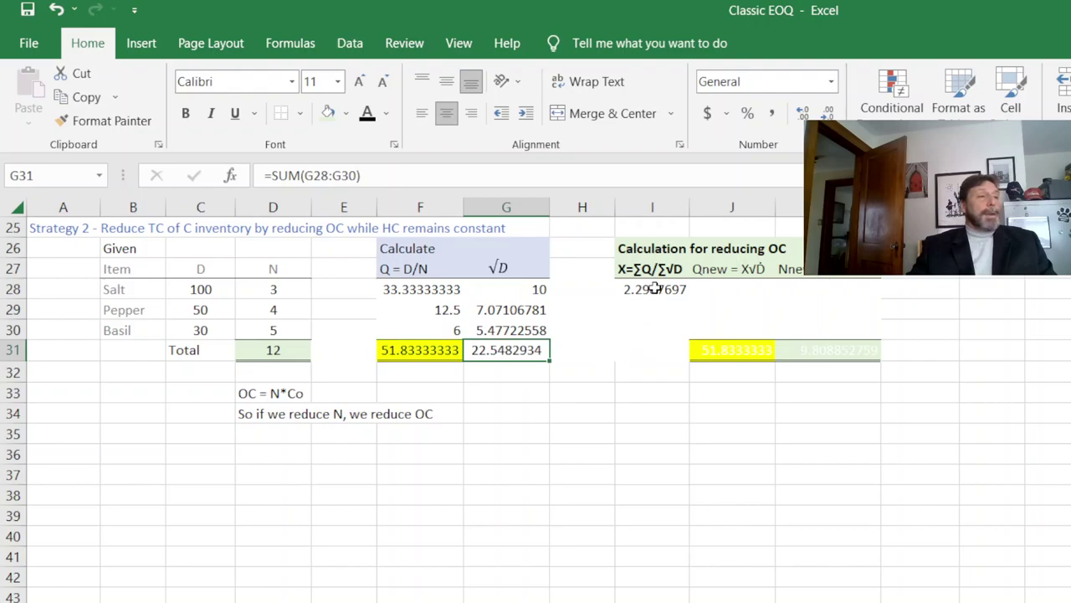
# Step: Reveal Salt's Qnew 22.9876969 in J28 and Nnew in K28, checking the Qnew formula
pyautogui.click(712, 289)
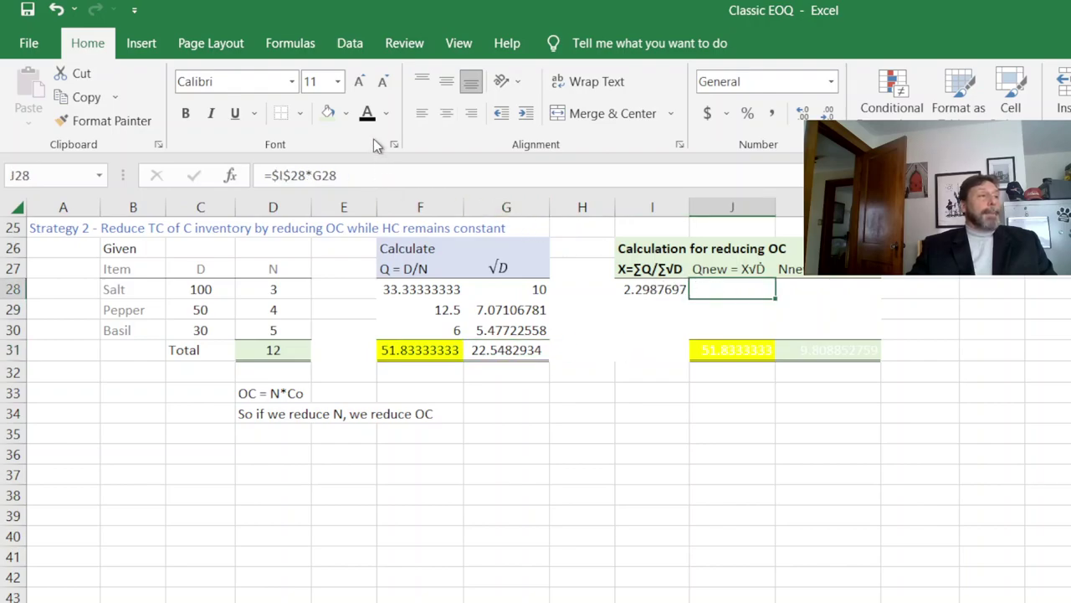
pyautogui.click(367, 115)
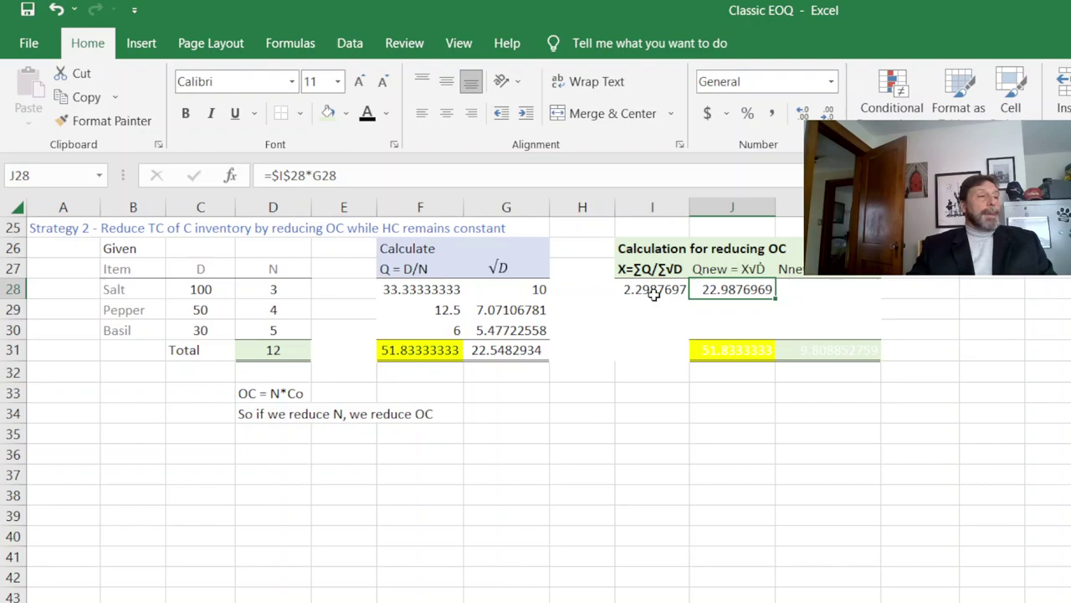
pyautogui.doubleClick(741, 289)
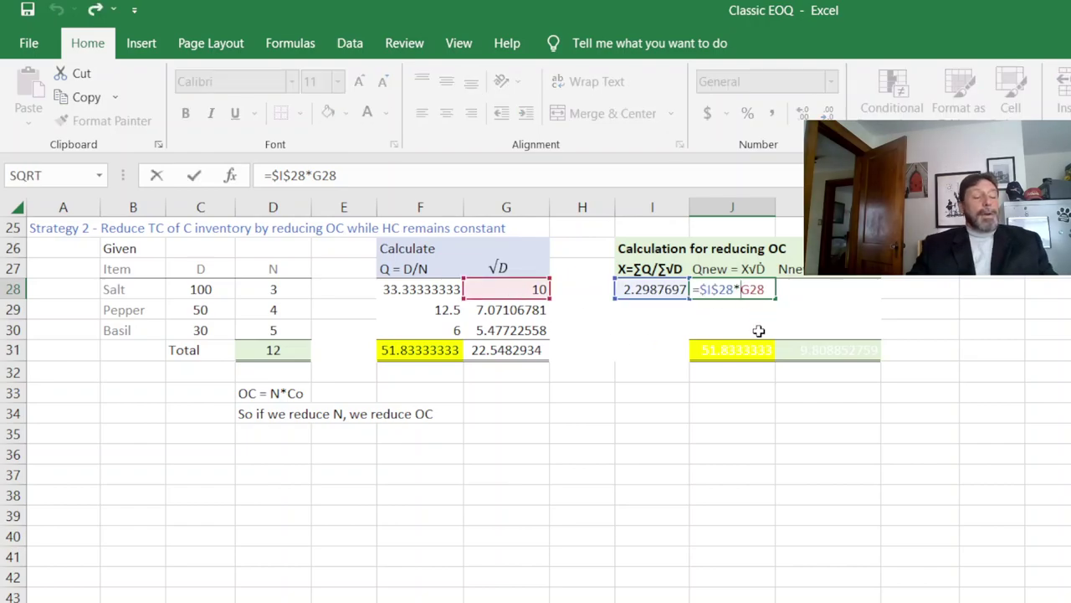
pyautogui.press('Escape')
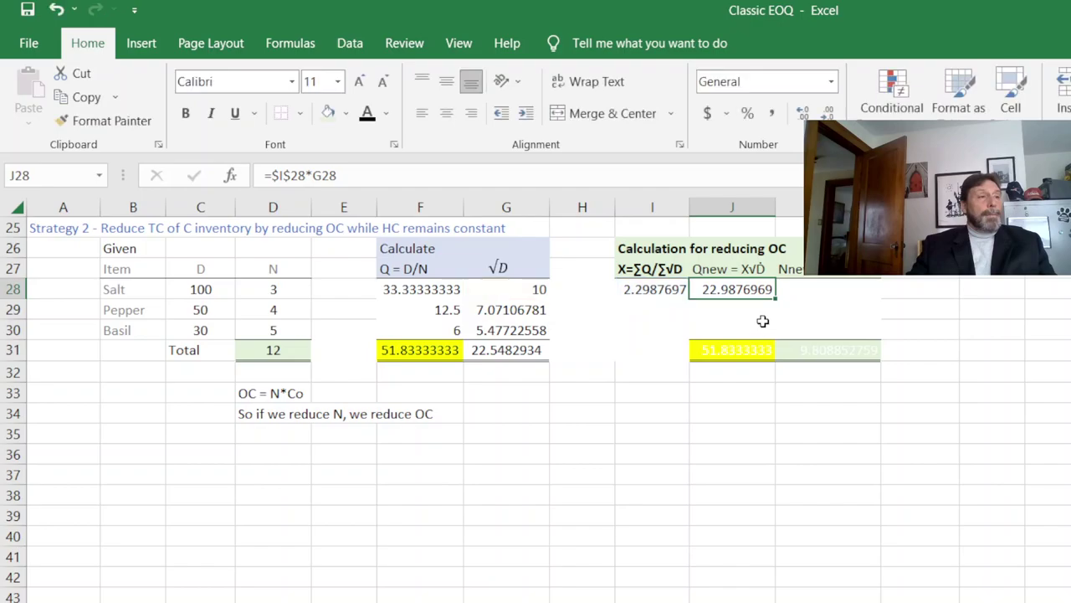
pyautogui.click(803, 289)
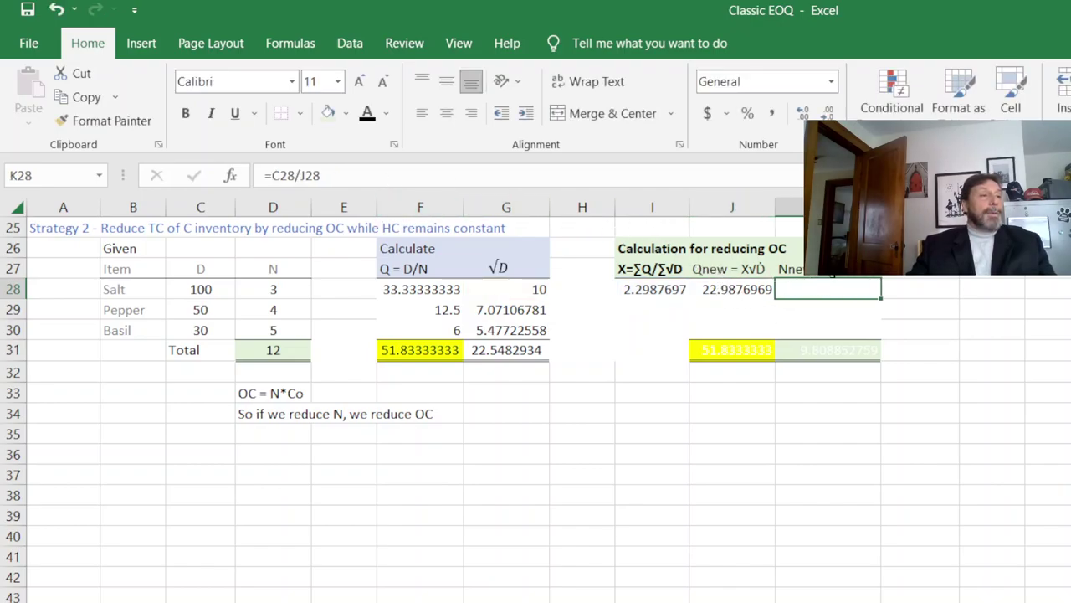
pyautogui.click(368, 115)
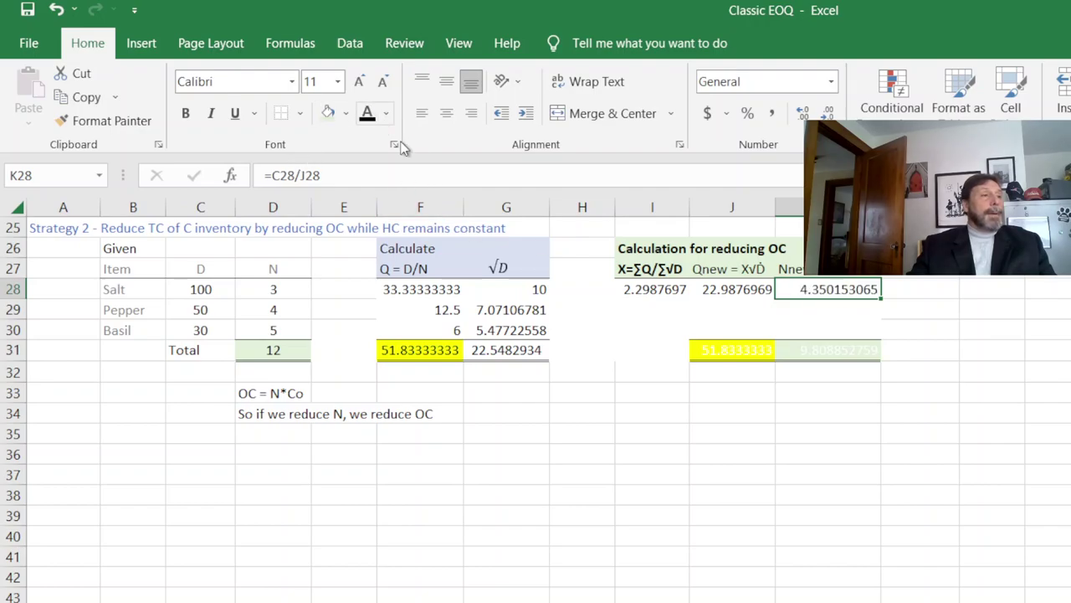
pyautogui.click(655, 446)
# Step: Compare Salt's Qnew and Nnew formulas with its original Q and N values
pyautogui.click(725, 286)
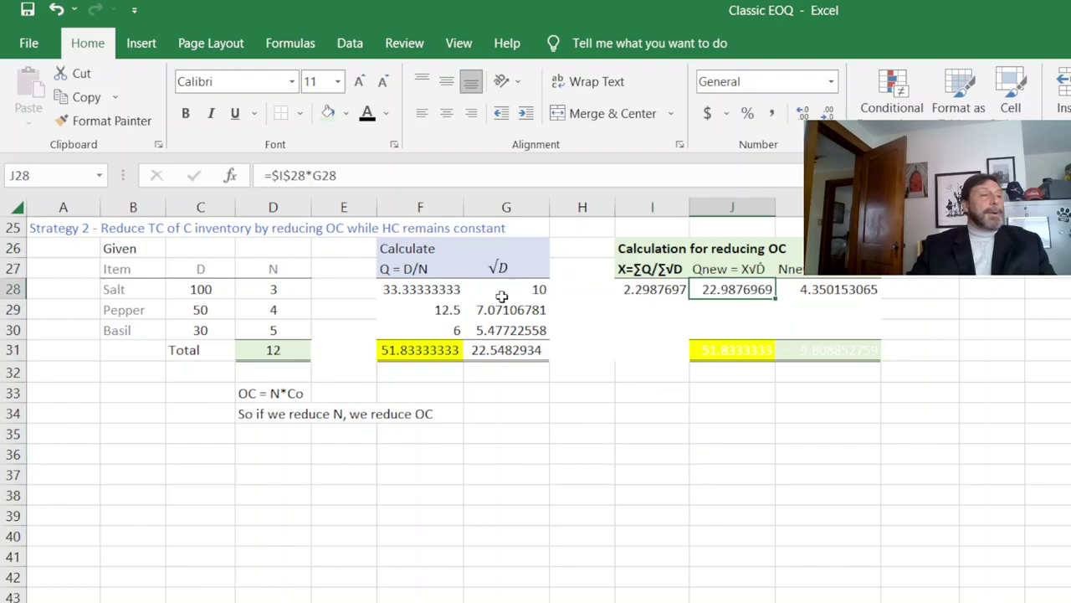
pyautogui.click(418, 292)
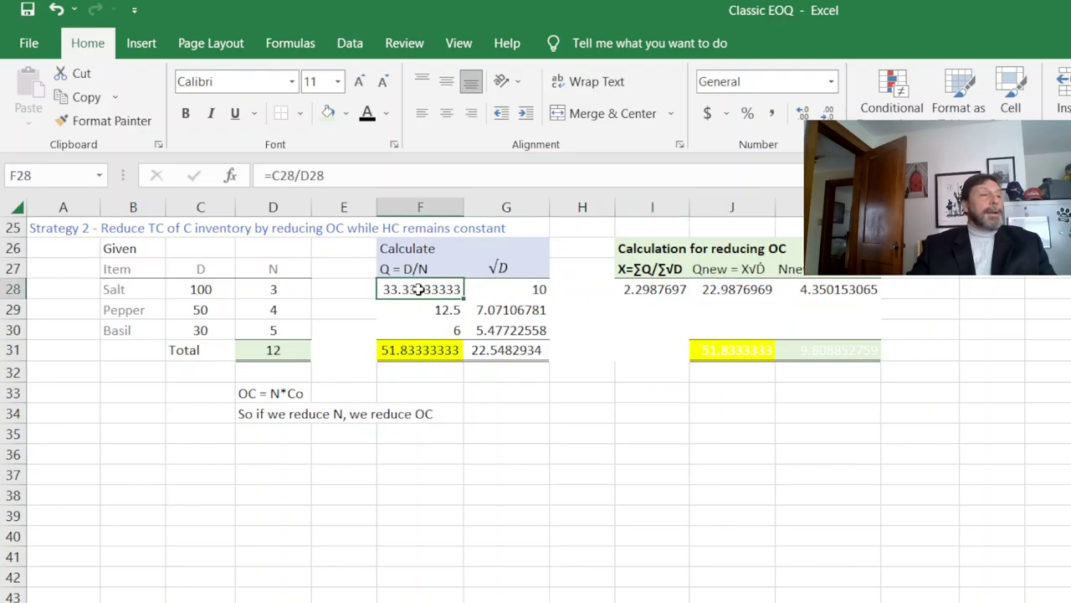
pyautogui.click(831, 291)
pyautogui.click(268, 289)
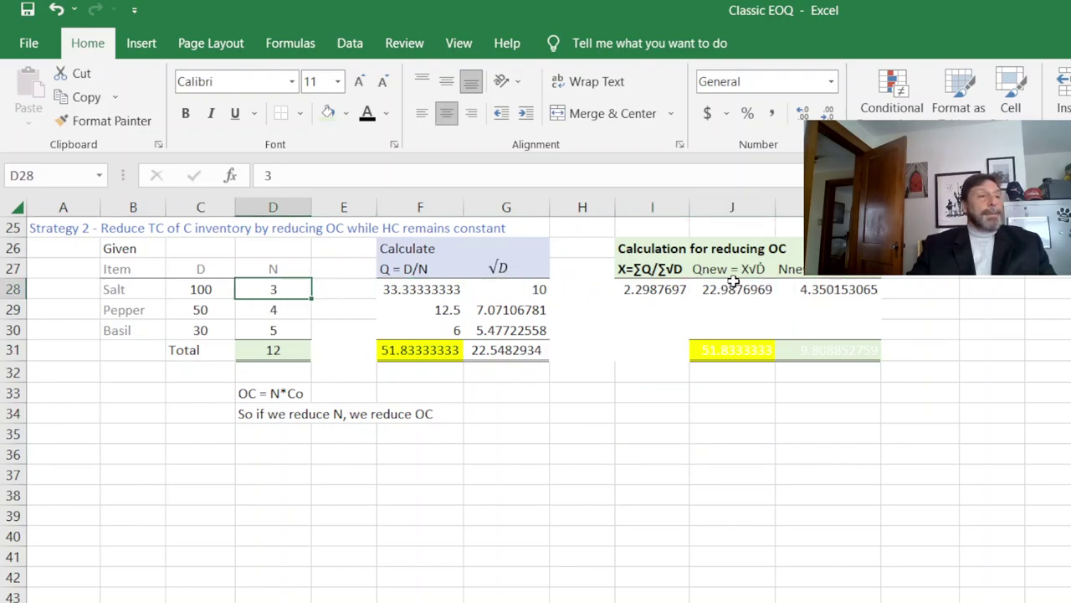
pyautogui.click(733, 287)
# Step: Reveal the remaining Qnew and Nnew values in J29:K31, totalling 51.8333333 and 9.808852759
pyautogui.click(743, 316)
pyautogui.moveTo(742, 319); pyautogui.dragTo(798, 348)
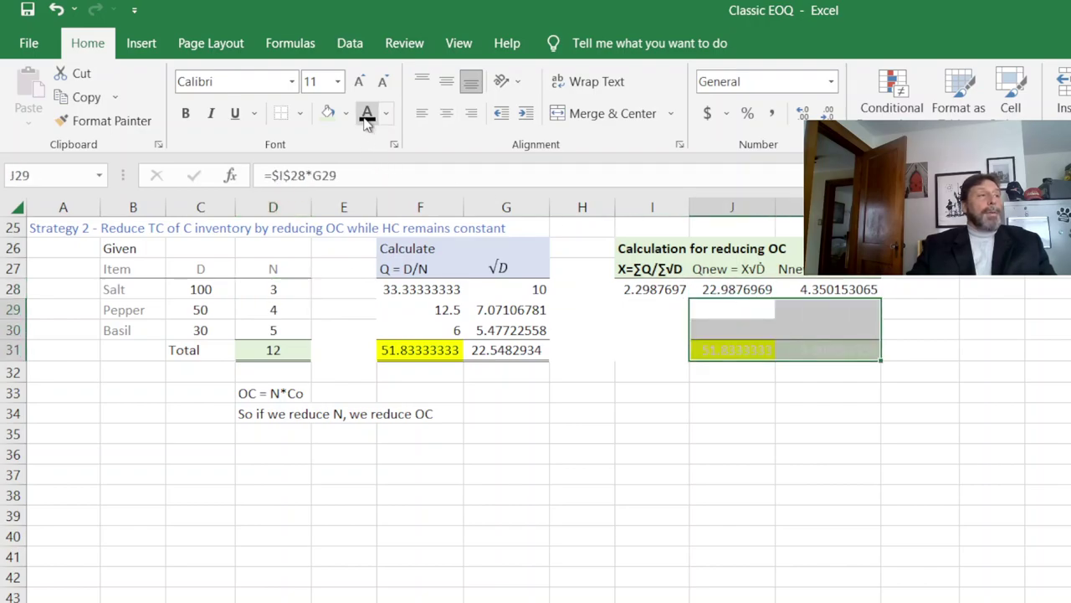
pyautogui.hotkey('ctrl', 'd')
pyautogui.click(683, 412)
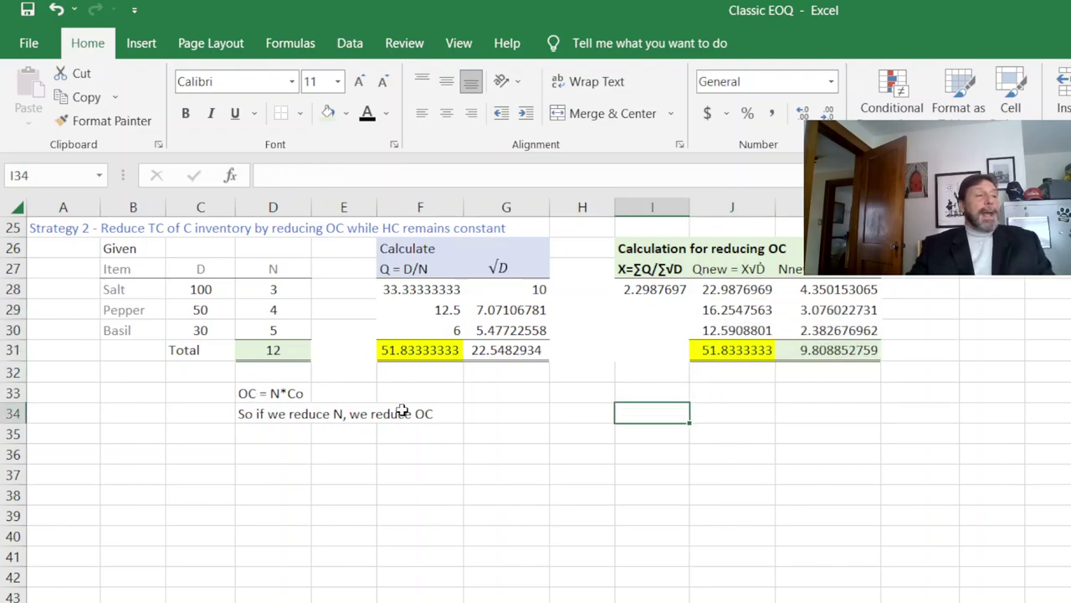
# Step: Compare the Strategy 2 Qnew and Nnew totals with the original Q and N totals
pyautogui.click(722, 352)
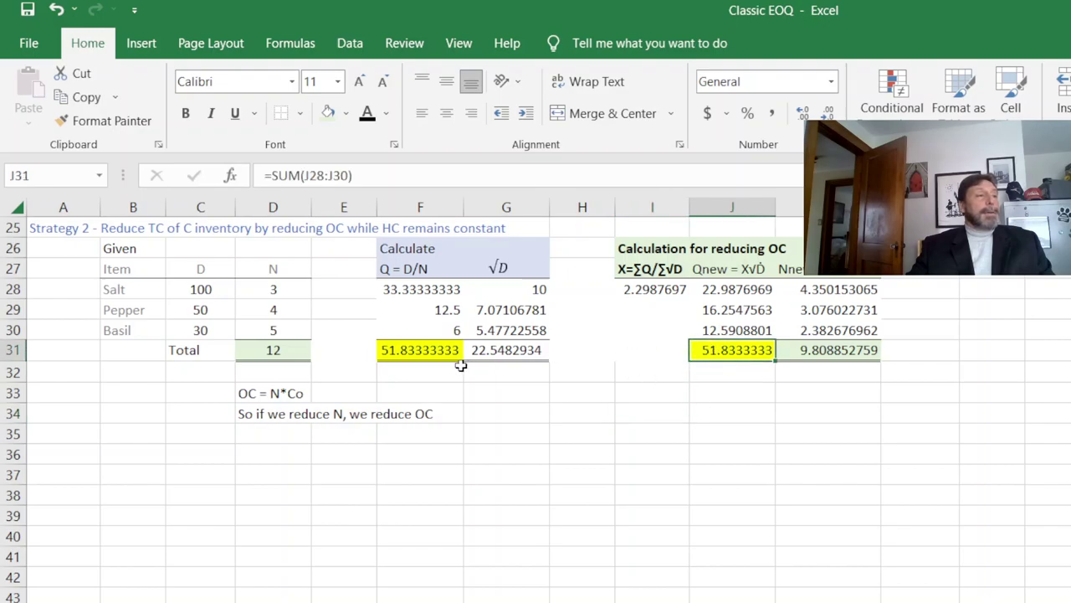
pyautogui.click(427, 351)
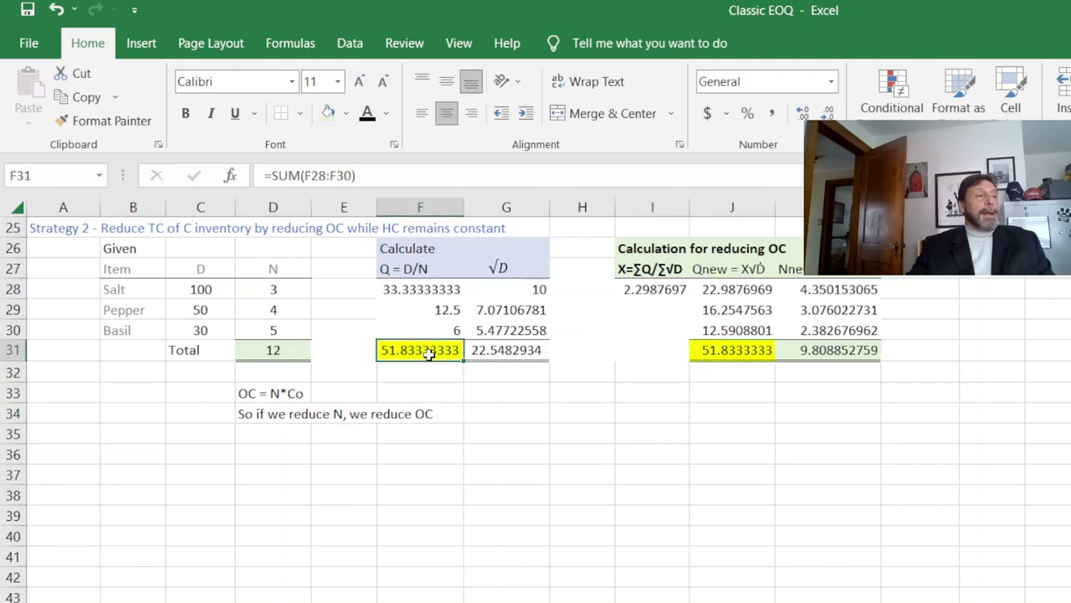
pyautogui.click(810, 351)
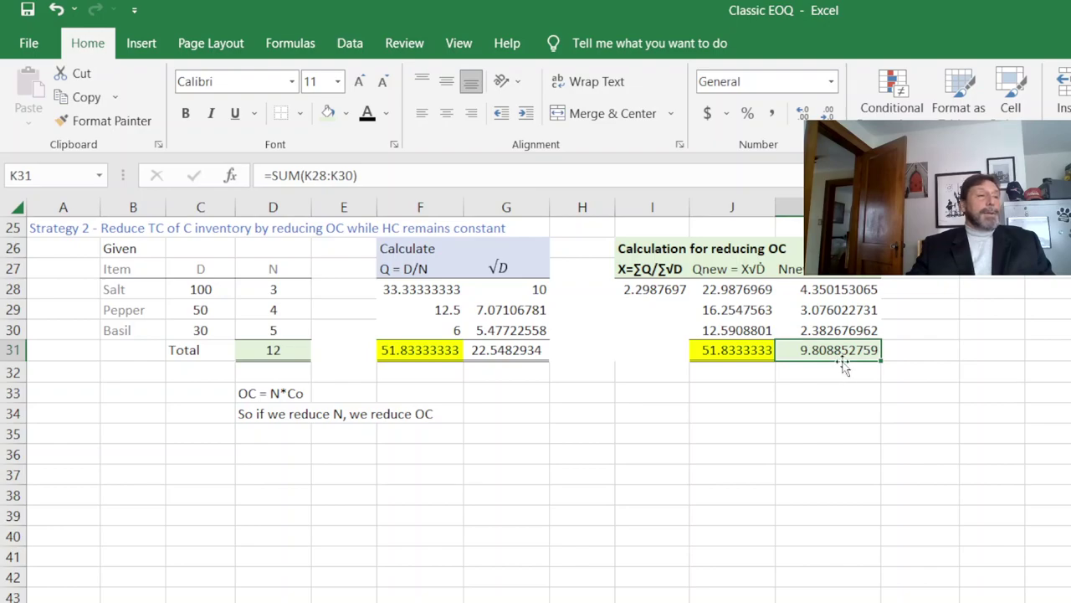
pyautogui.click(276, 350)
# Step: Highlight the notes "OC = N*Co" and "So if we reduce N, we reduce OC"
pyautogui.moveTo(261, 393); pyautogui.dragTo(363, 391)
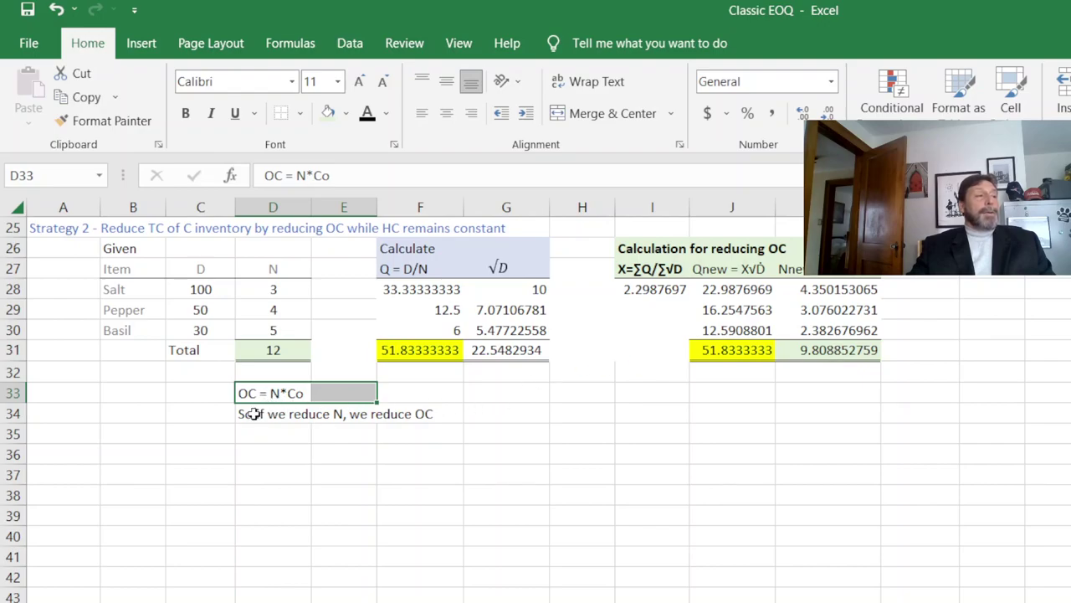
pyautogui.click(289, 414)
pyautogui.moveTo(314, 416); pyautogui.dragTo(446, 416)
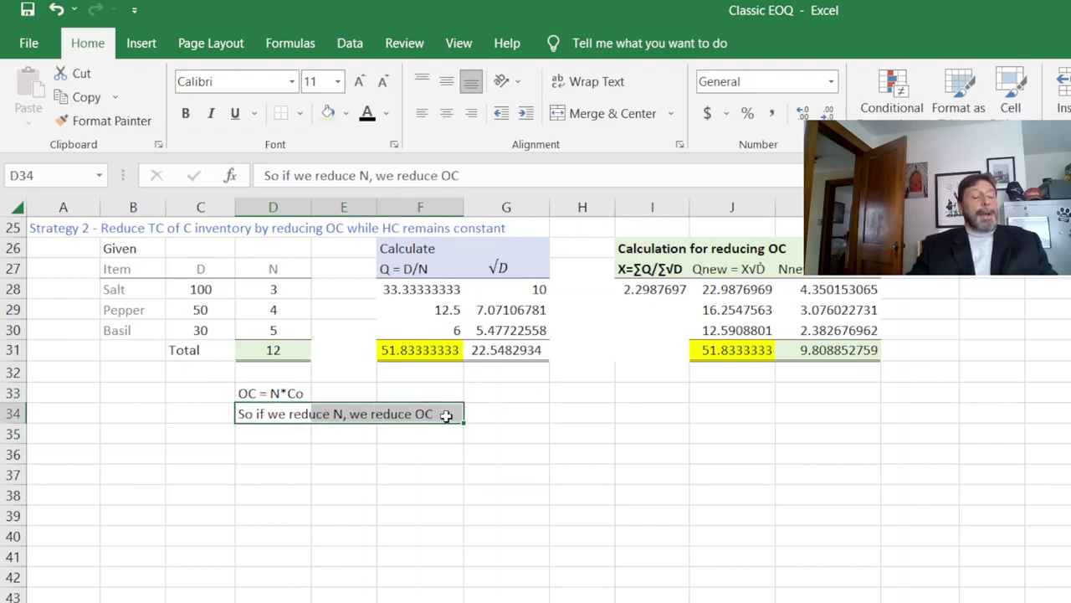
pyautogui.click(407, 398)
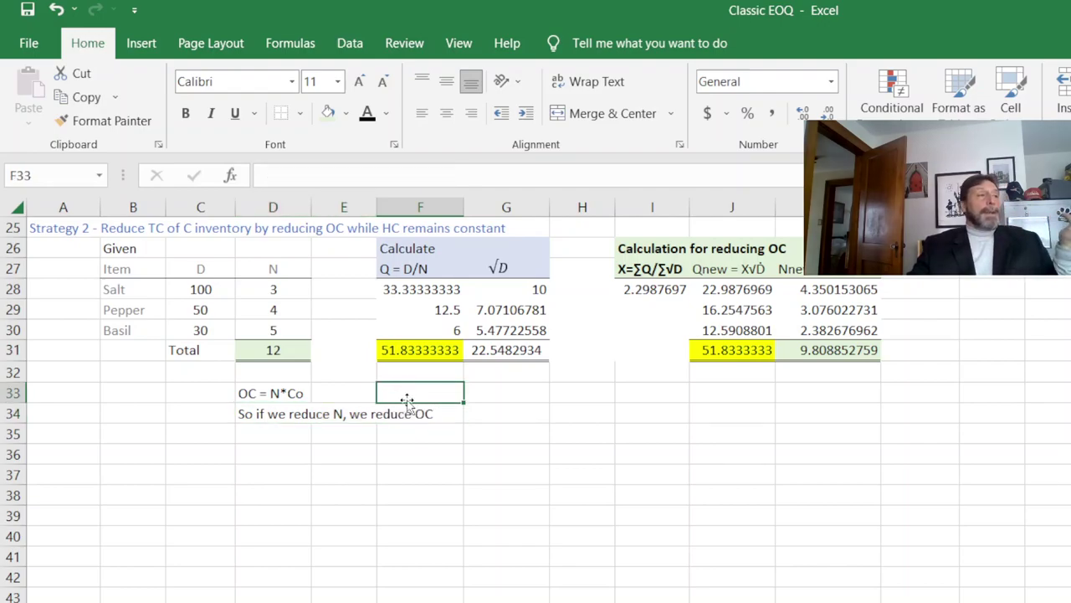